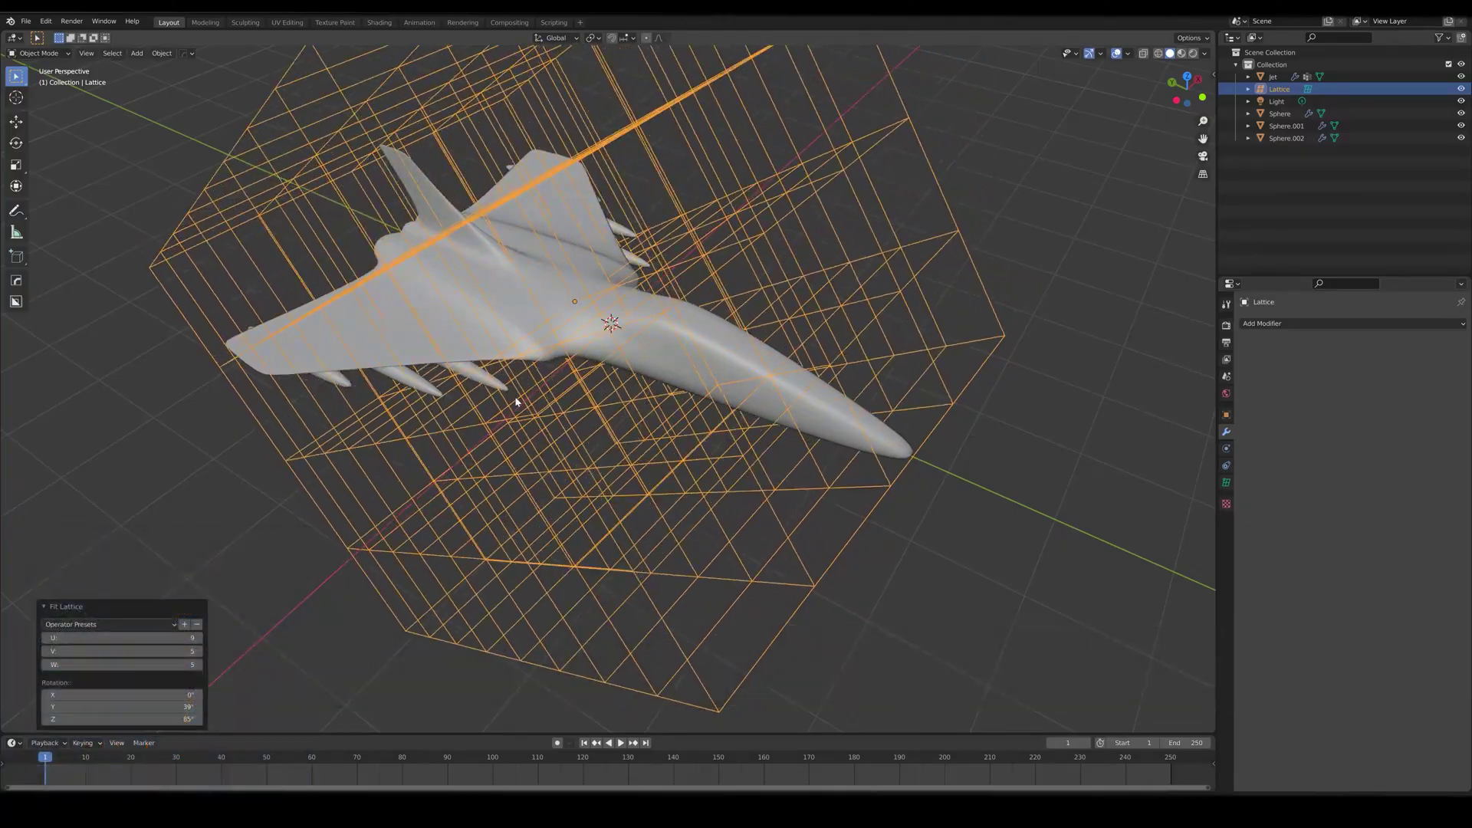
# Adjust the Fit Lattice U/V/W subdivision counts for the jet's lattice
pyautogui.moveTo(517, 401); pyautogui.dragTo(427, 417, button='middle')
pyautogui.moveTo(47, 654); pyautogui.dragTo(69, 654)
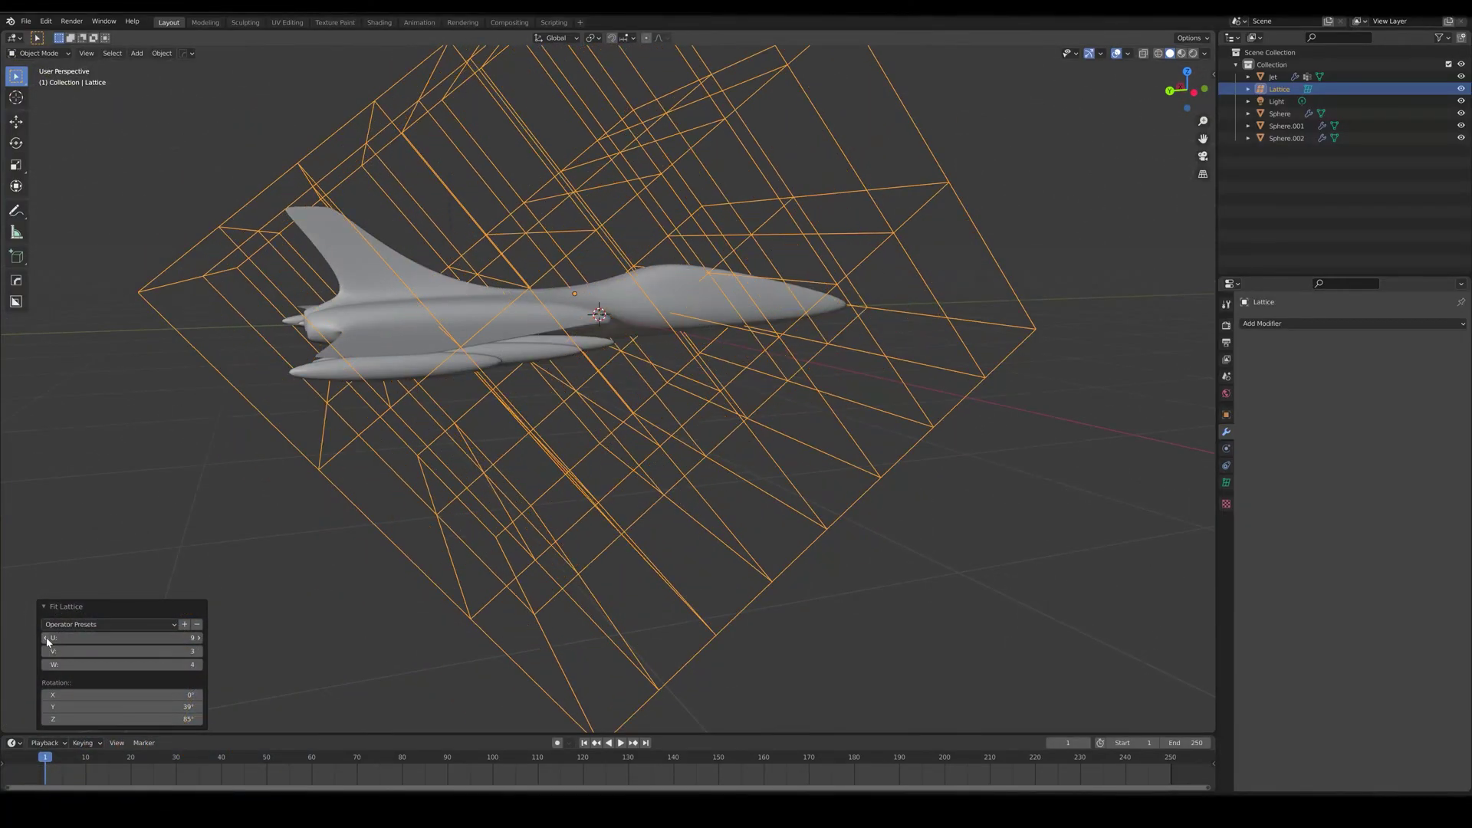
pyautogui.moveTo(138, 391); pyautogui.dragTo(373, 439, button='middle')
pyautogui.scroll(-3, 373, 438)
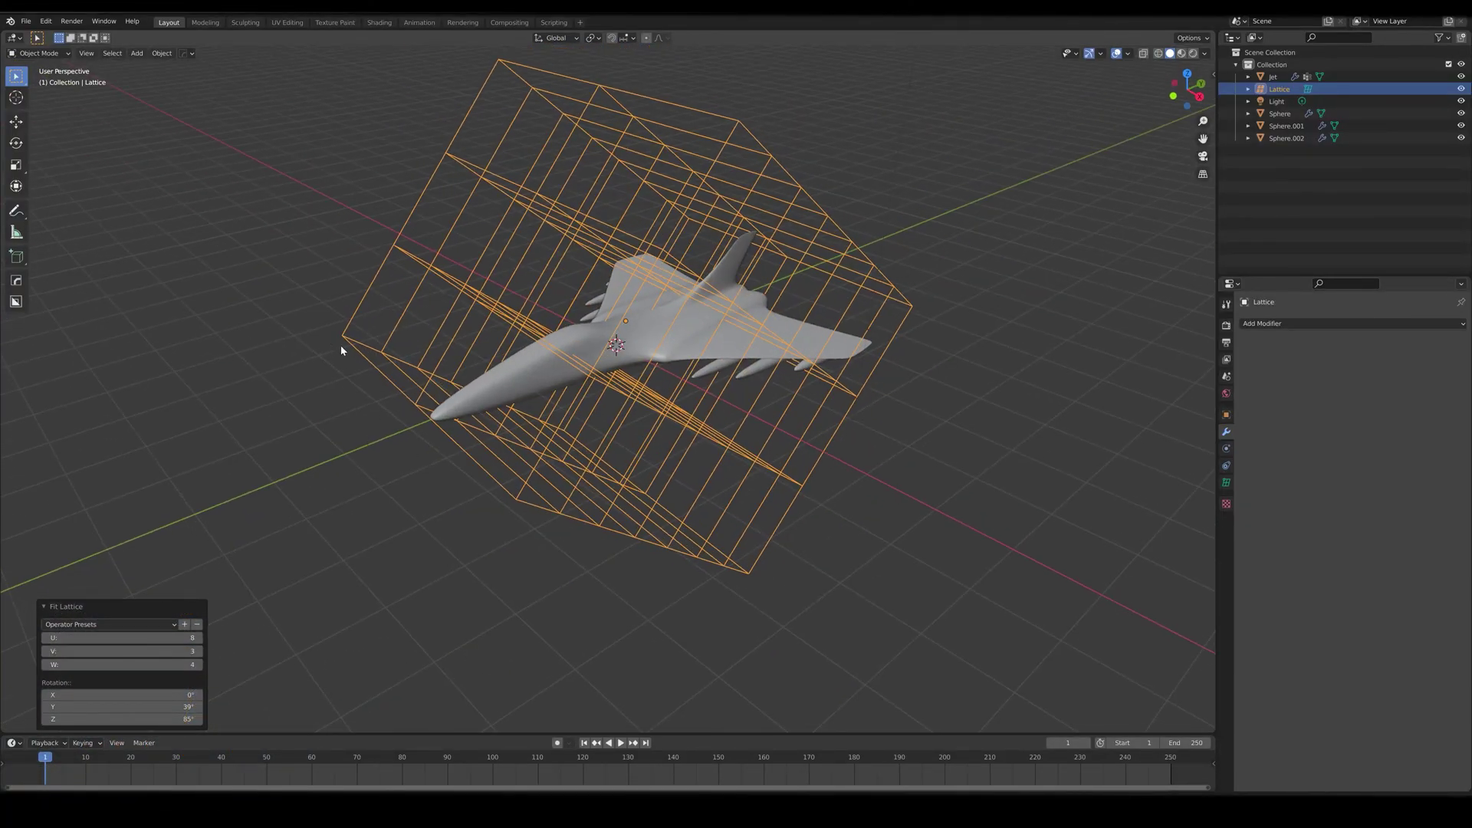
# Select the lattice's corner points in edit mode and begin moving them
pyautogui.press('Tab')
pyautogui.moveTo(322, 313); pyautogui.dragTo(461, 451)
pyautogui.press('g')
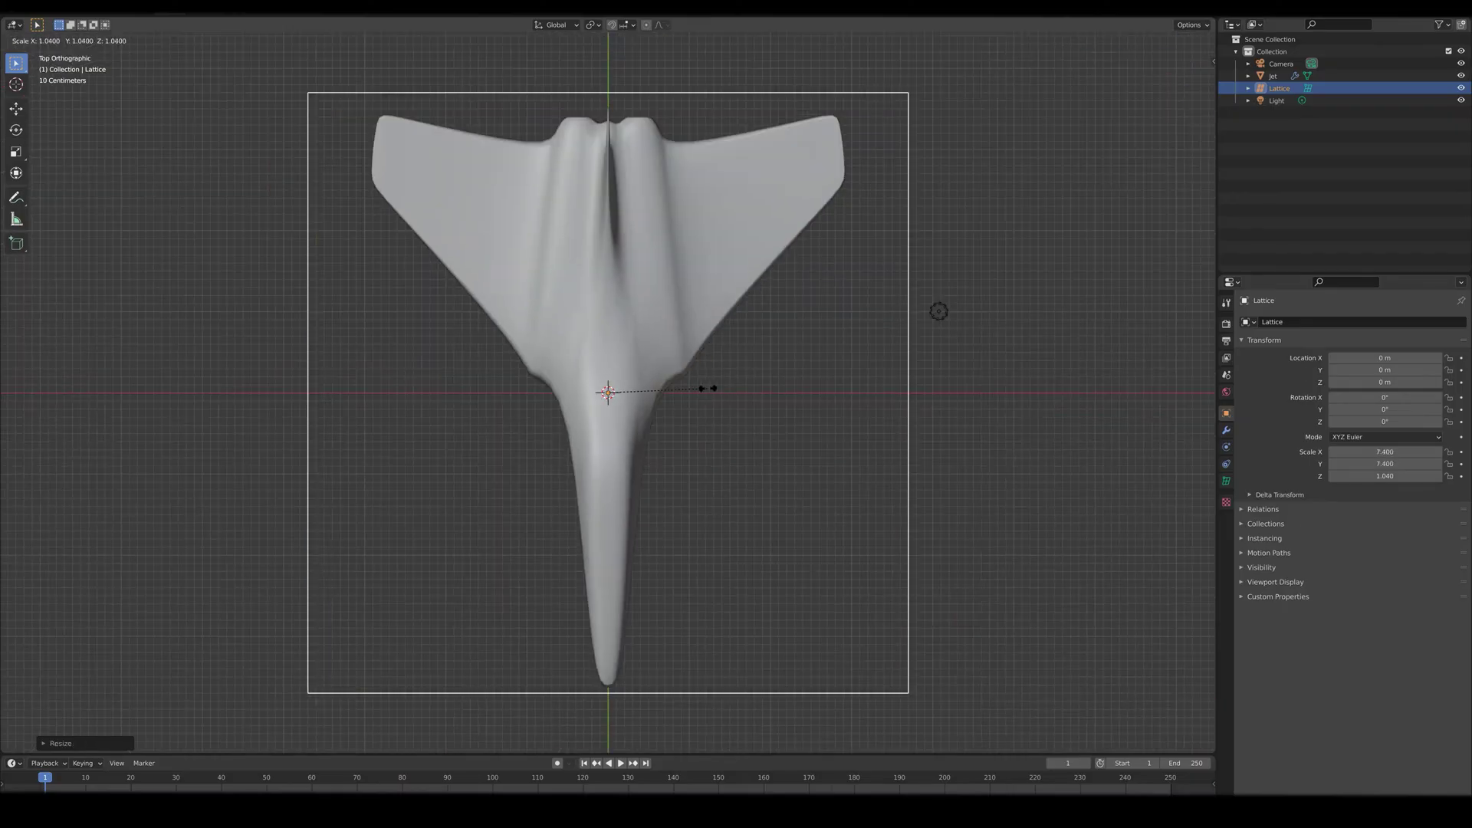
# Confirm the lattice's scale and narrow it along X to the jet's width
pyautogui.click(704, 387)
pyautogui.press('s')
pyautogui.press('x')
pyautogui.click(725, 432)
# In front view, raise the lattice on Z and flatten it to the jet's thickness
pyautogui.press('KP_1')
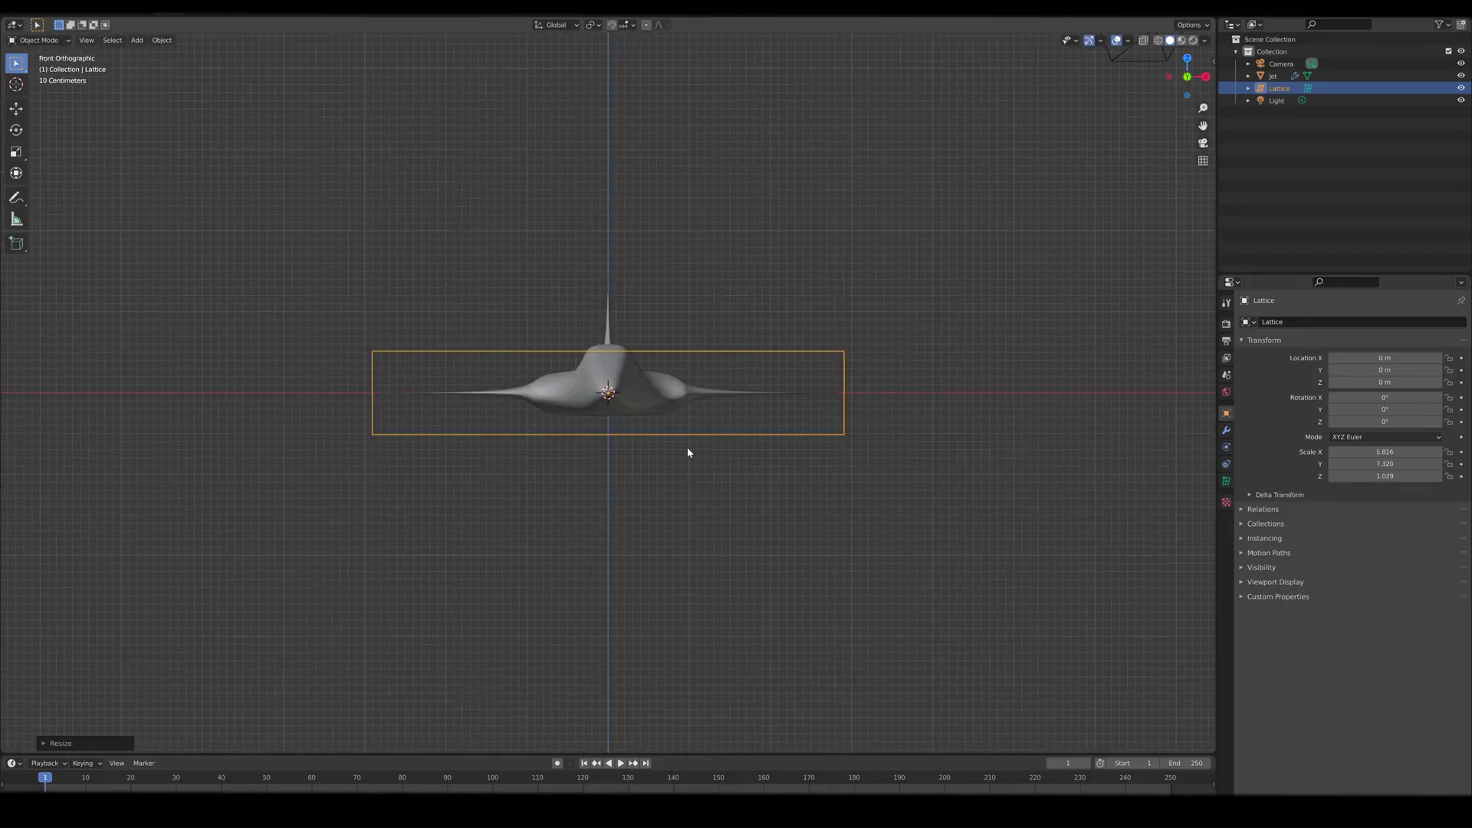
pyautogui.press('g')
pyautogui.press('z')
pyautogui.click(707, 471)
pyautogui.press('s')
pyautogui.press('z')
pyautogui.click(690, 466)
# Give the jet a Lattice modifier using the lattice object, then enter Edit Mode
pyautogui.press('KP_3')
pyautogui.moveTo(733, 467); pyautogui.dragTo(621, 427, button='middle')
pyautogui.click(620, 427)
pyautogui.click(1227, 431)
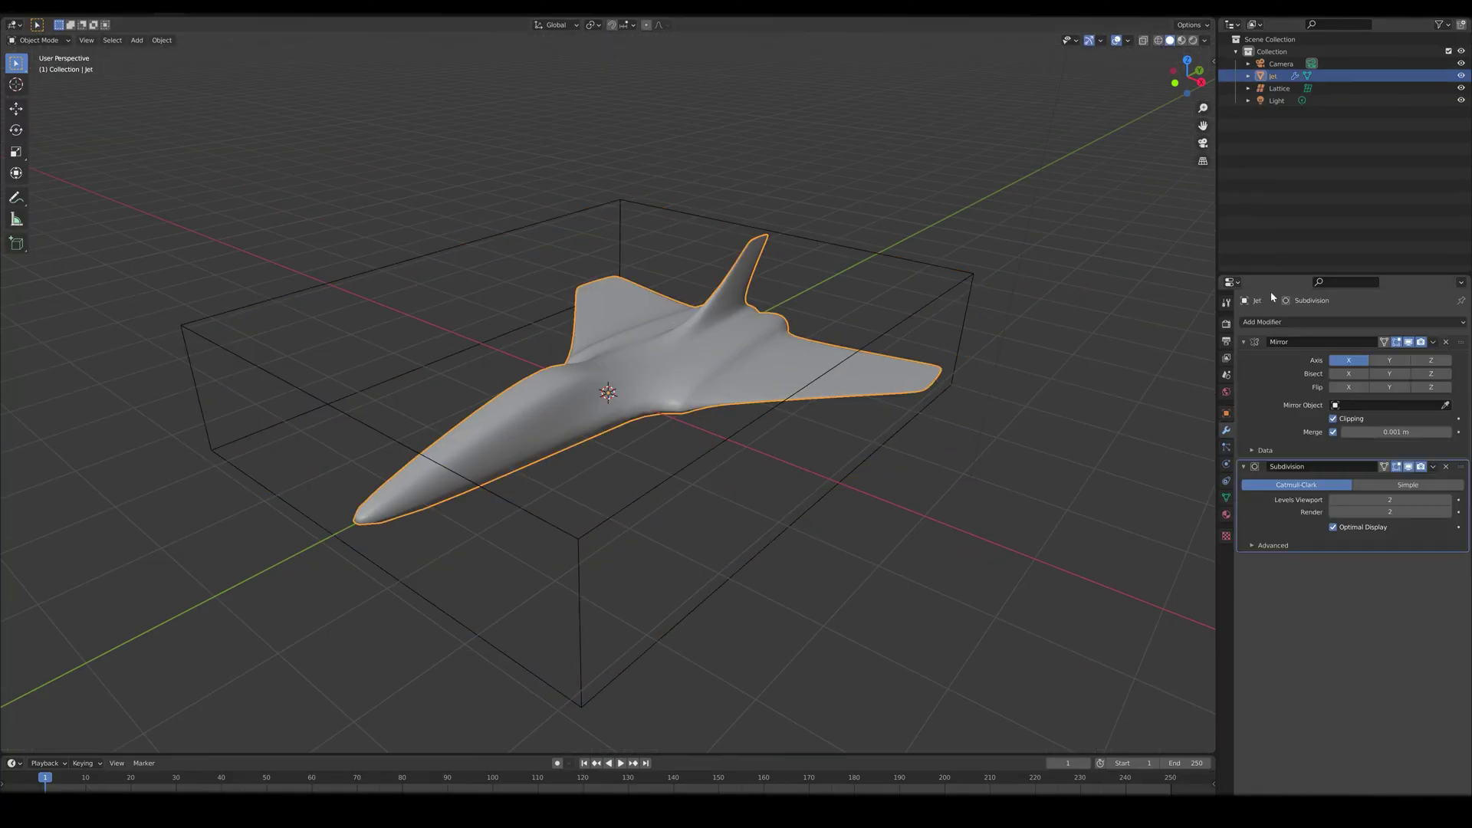
pyautogui.click(1279, 320)
pyautogui.click(1236, 529)
pyautogui.click(1449, 583)
pyautogui.click(509, 511)
pyautogui.press('Tab')
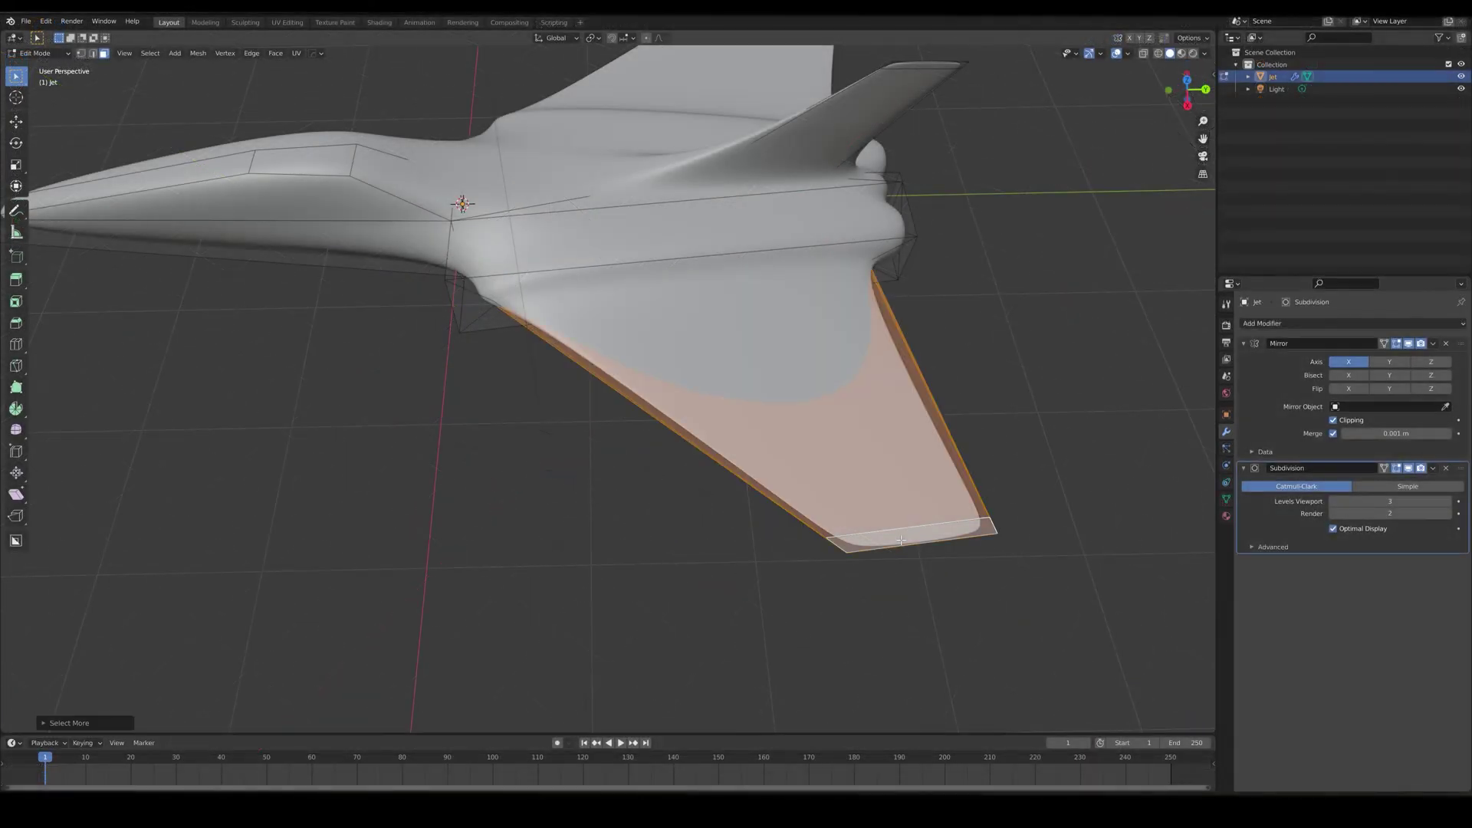
# Grow the wing face selection and assign it to a new vertex group
pyautogui.press('ctrl+KP_Add')
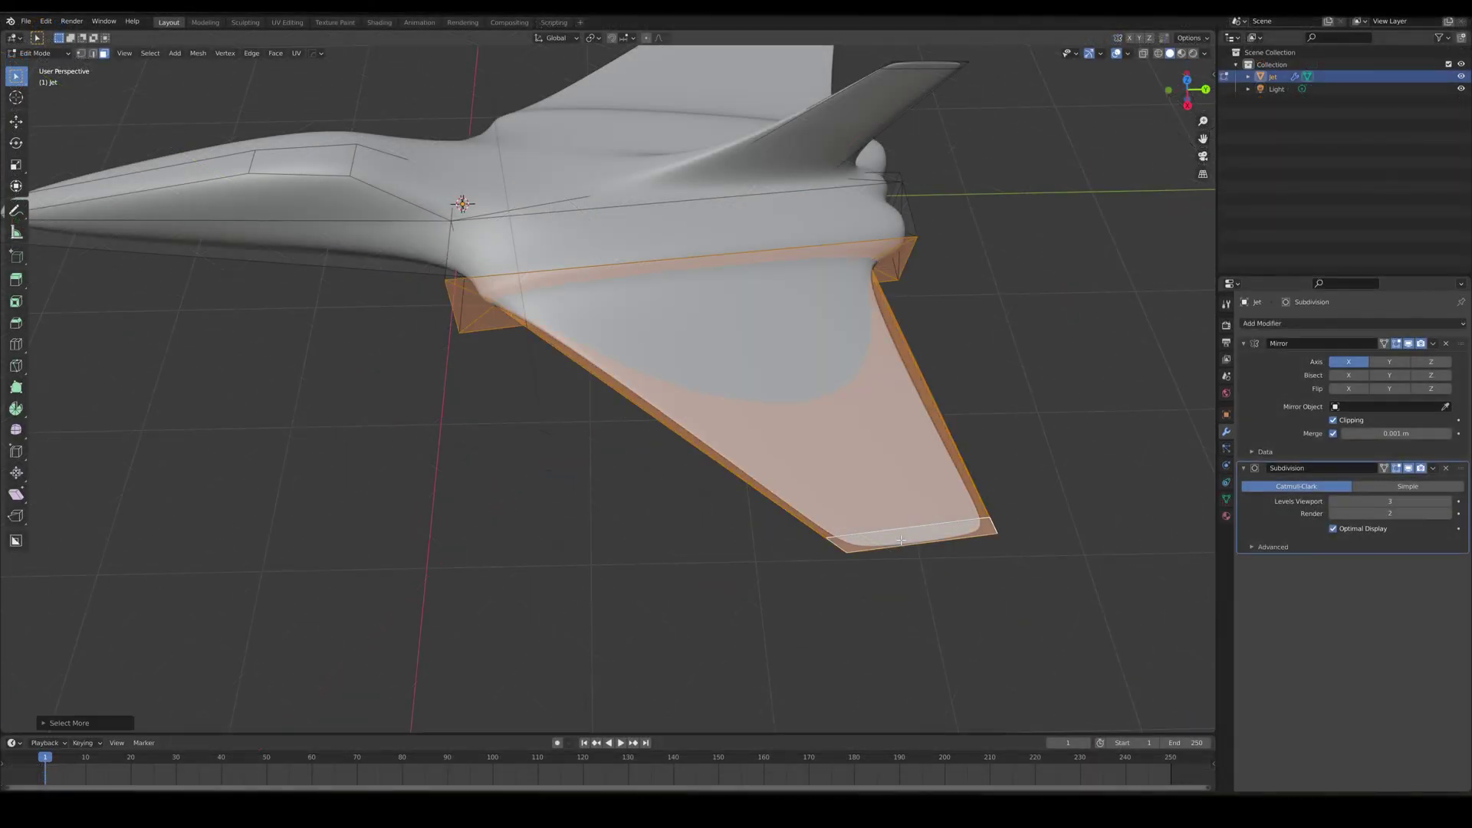
pyautogui.click(1226, 499)
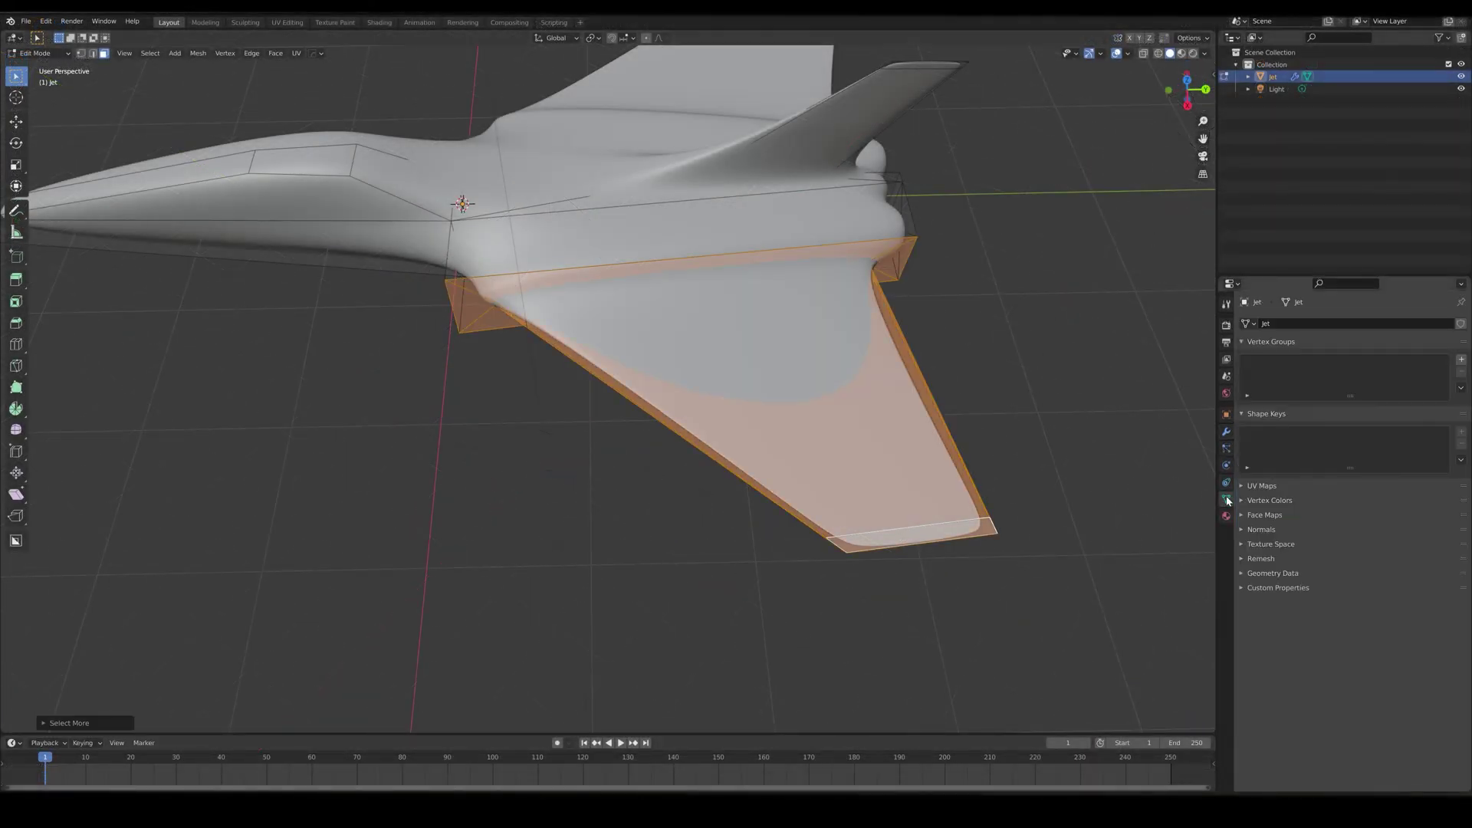
pyautogui.click(1463, 362)
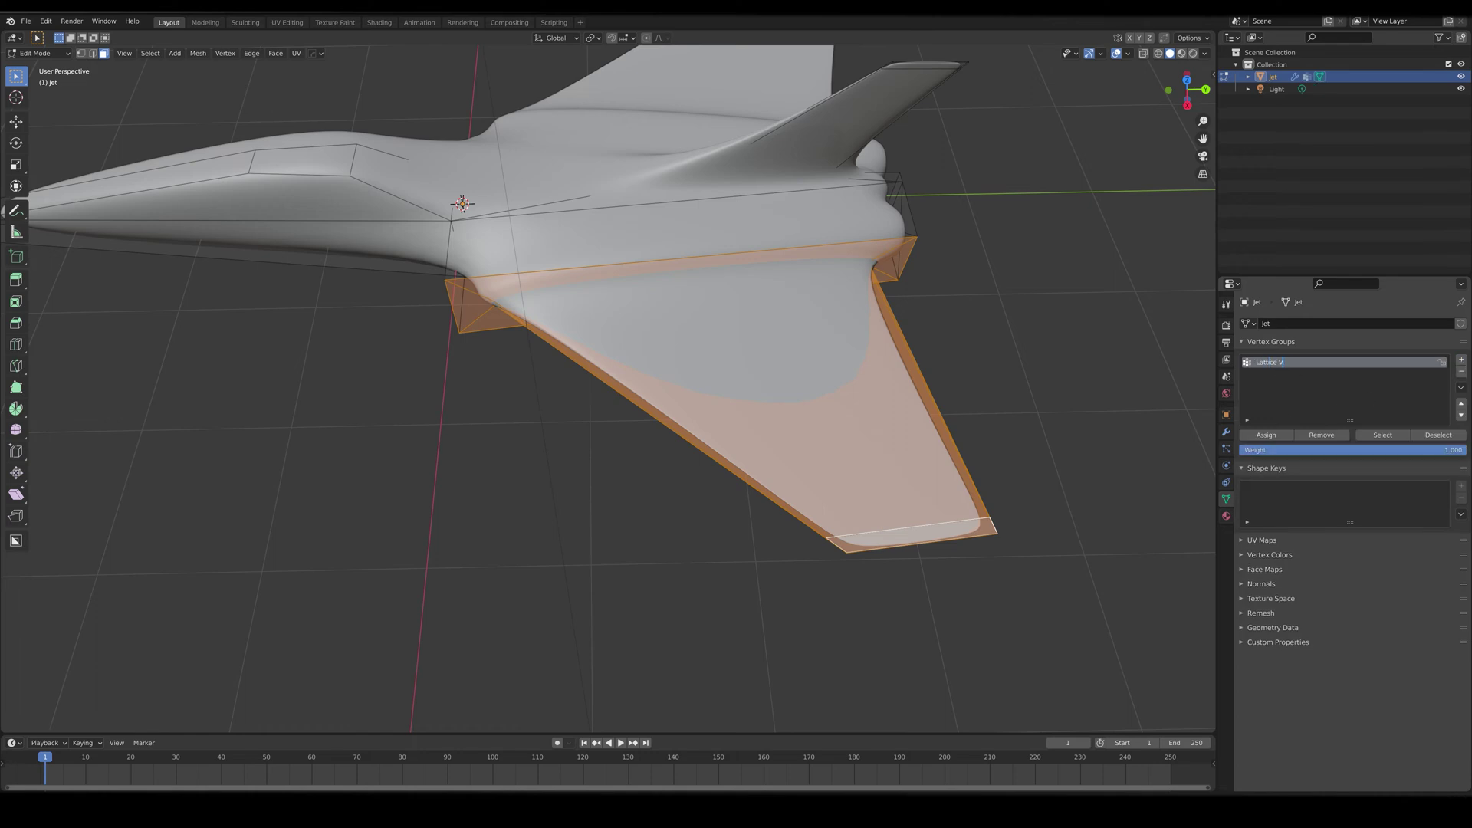
pyautogui.click(1269, 435)
# Back in Object Mode, add a new lattice object and rotate it
pyautogui.press('Tab')
pyautogui.hotkey('shift', 'a')
pyautogui.click(722, 412)
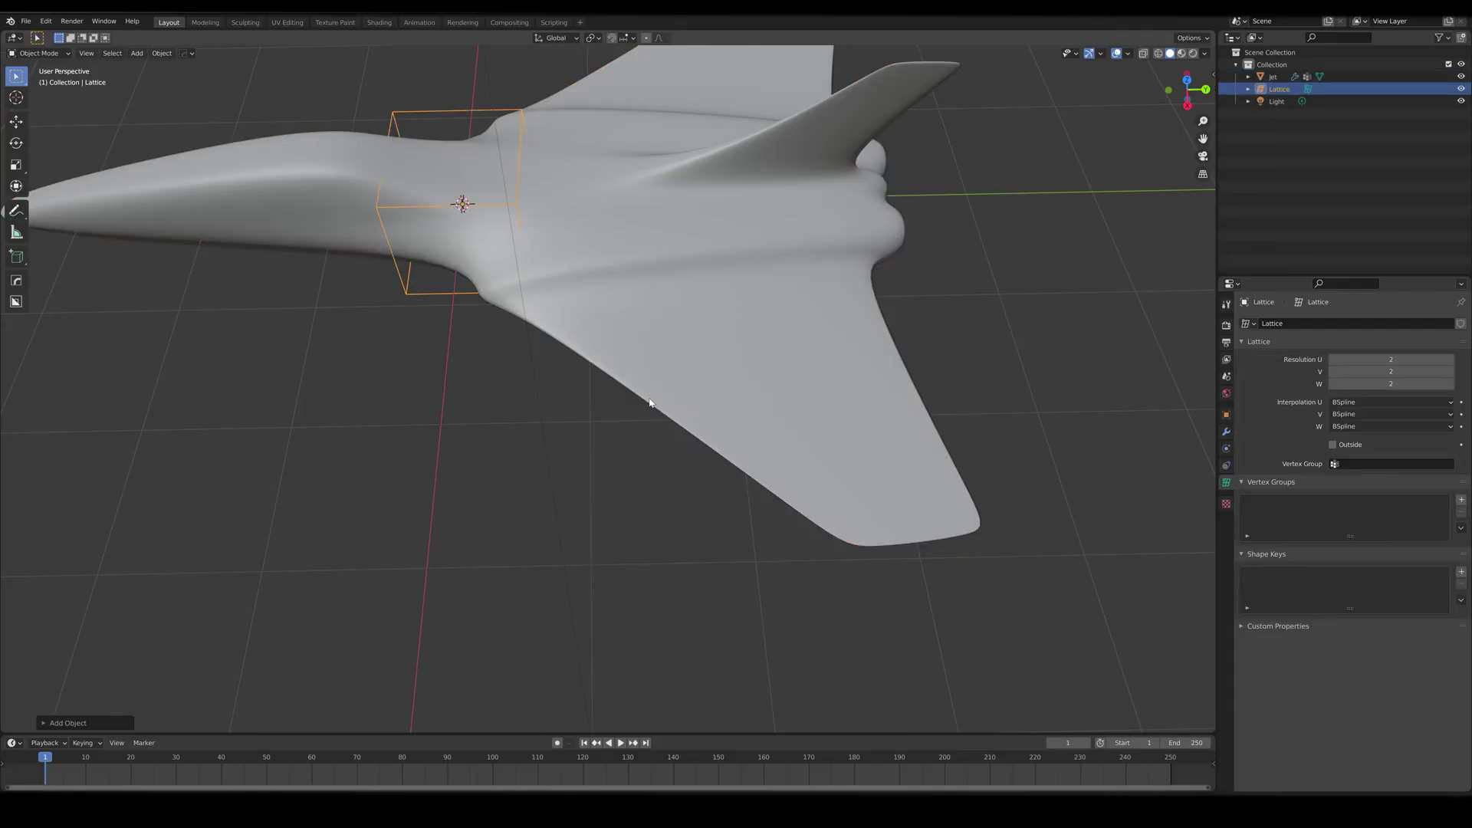
pyautogui.press('g')
pyautogui.press('s')
pyautogui.press('r')
pyautogui.click(999, 447)
# Move the new lattice over the wing in top view and check it in perspective
pyautogui.press('7')
pyautogui.press('g')
pyautogui.click(714, 334)
pyautogui.press('r')
pyautogui.moveTo(714, 345)
pyautogui.mouseDown(button='middle')
pyautogui.moveTo(795, 405)
pyautogui.moveTo(913, 346)
pyautogui.mouseUp(button='middle')
# Select the jet and add a Lattice modifier to it
pyautogui.click(913, 417)
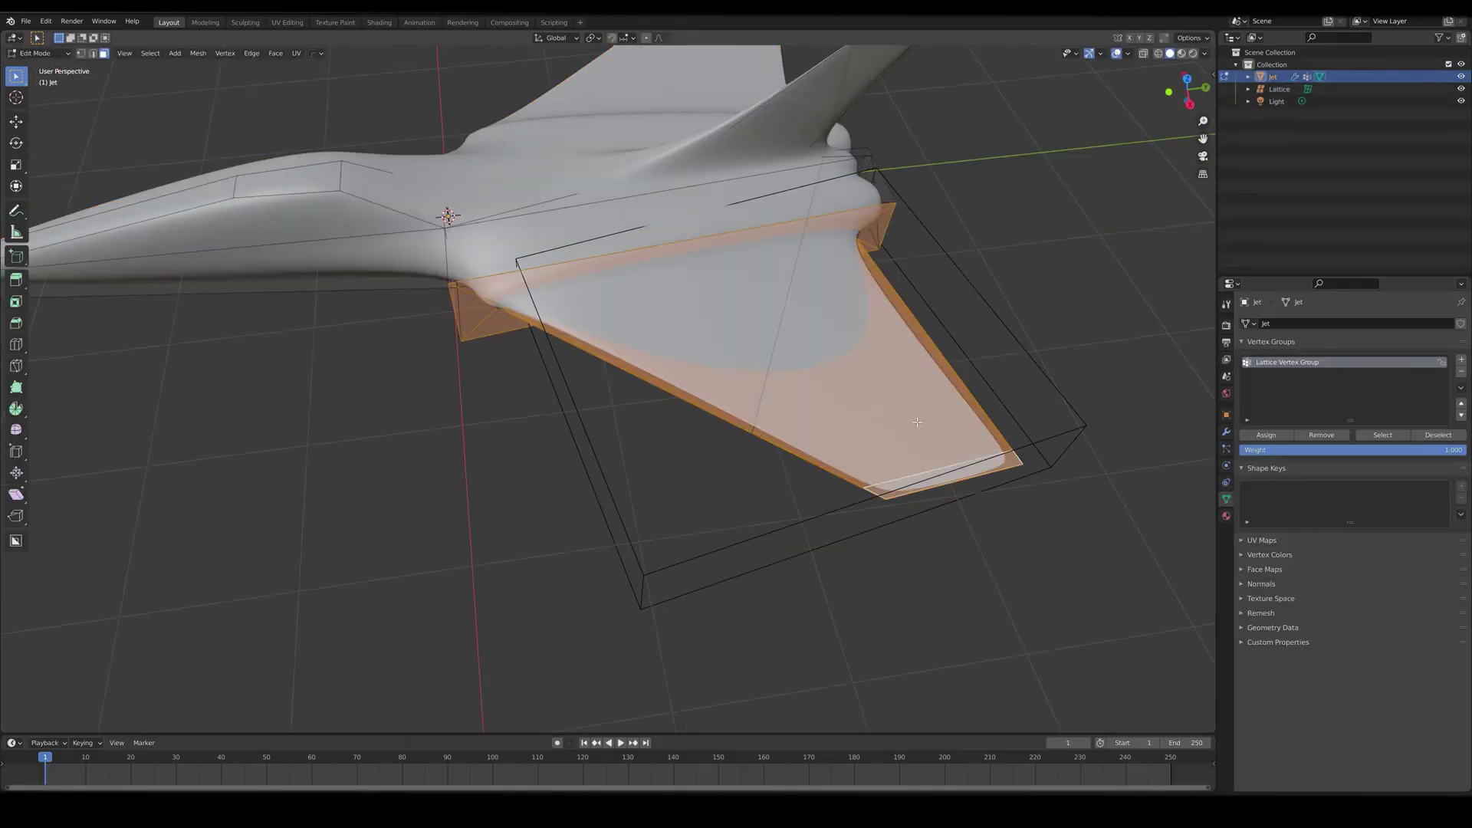
pyautogui.click(1226, 427)
pyautogui.click(1282, 323)
pyautogui.click(1315, 438)
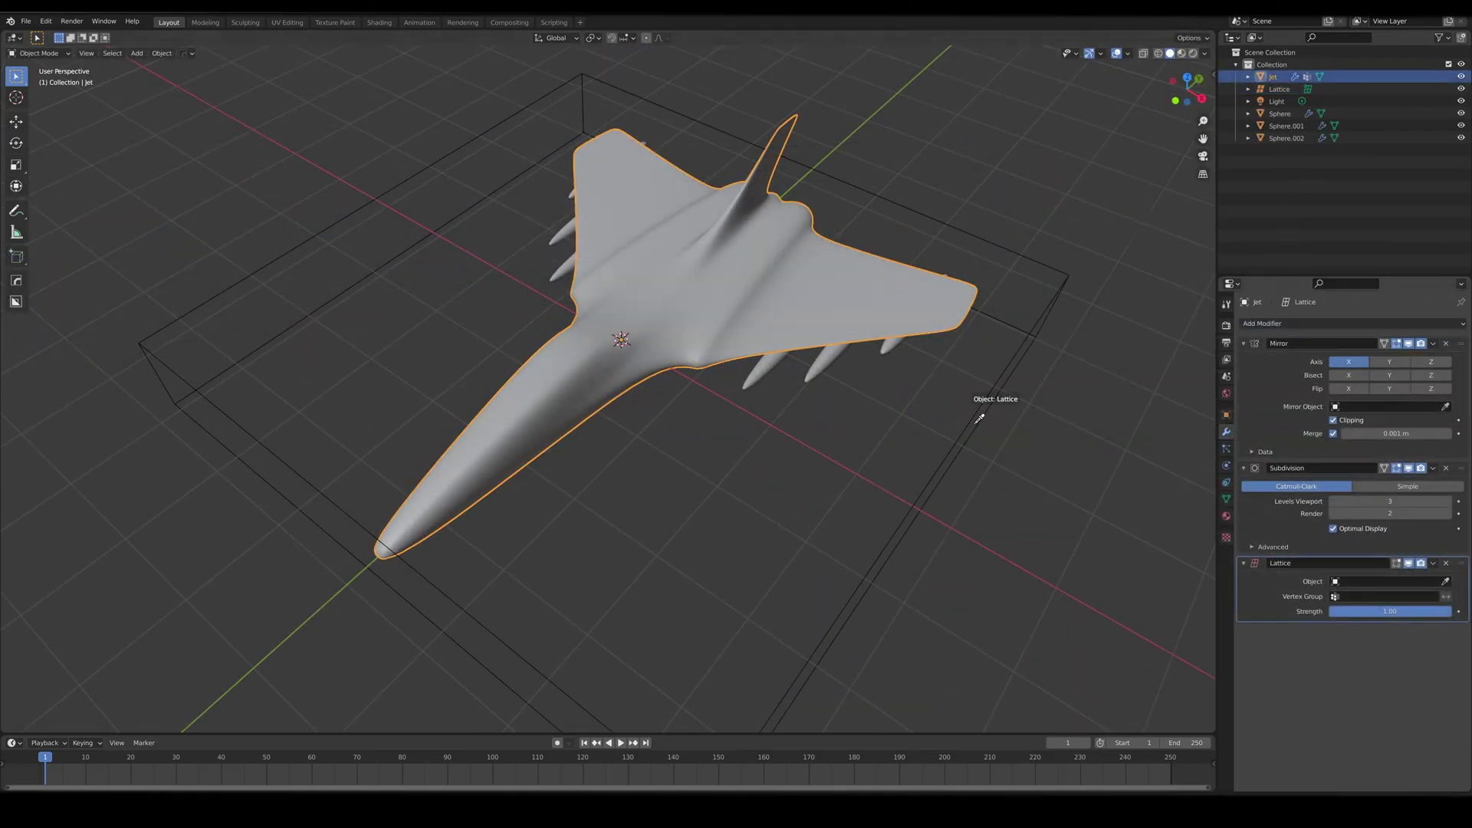
# Add Lattice modifiers to the Sphere and Sphere.001 fin objects
pyautogui.click(806, 357)
pyautogui.click(1282, 324)
pyautogui.click(1315, 438)
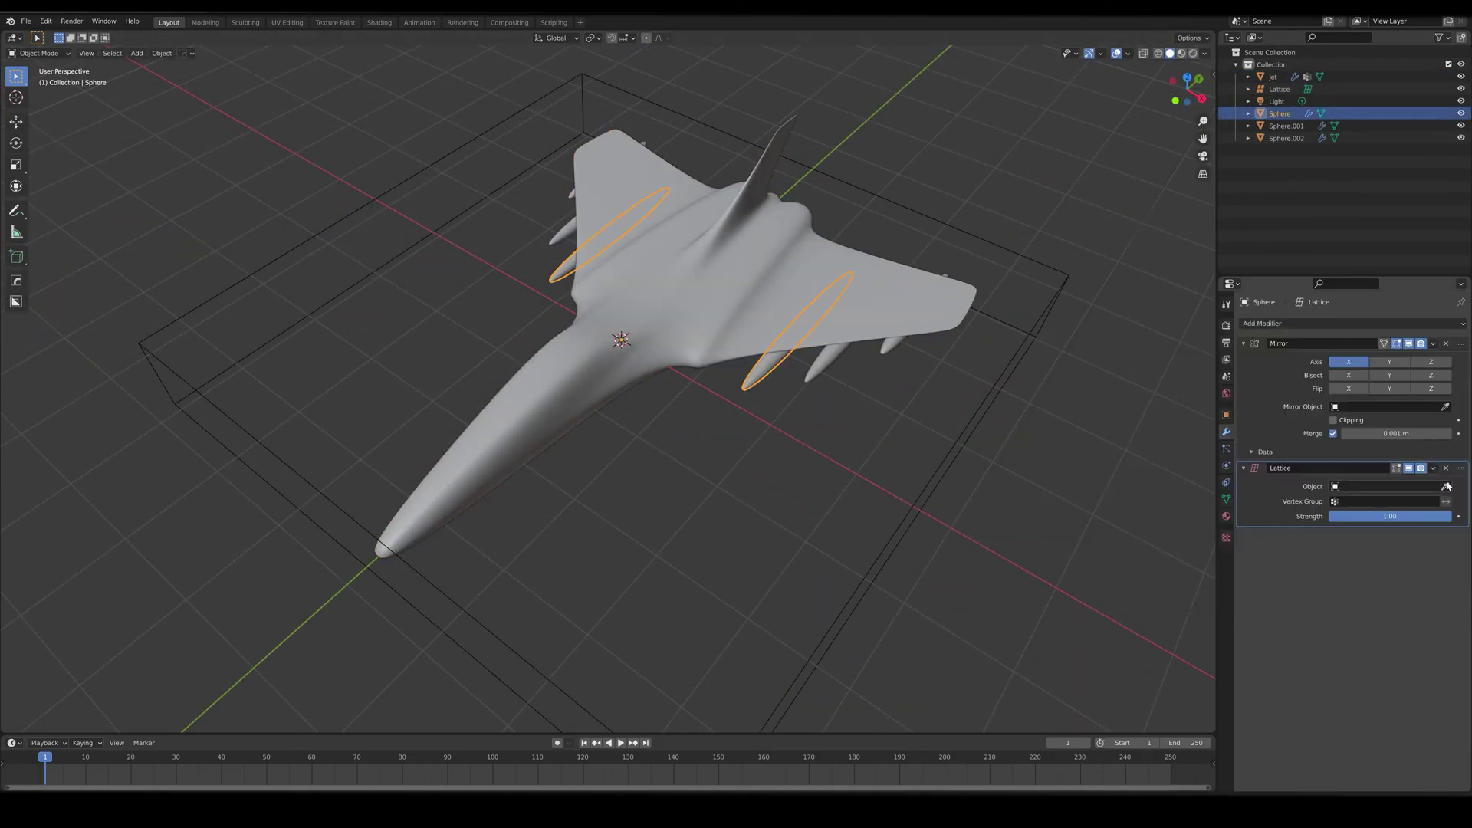
pyautogui.click(874, 322)
pyautogui.click(1282, 323)
pyautogui.click(1317, 438)
# Select the old lattice object and delete it
pyautogui.click(1282, 324)
pyautogui.click(1316, 439)
pyautogui.click(998, 388)
pyautogui.press('Delete')
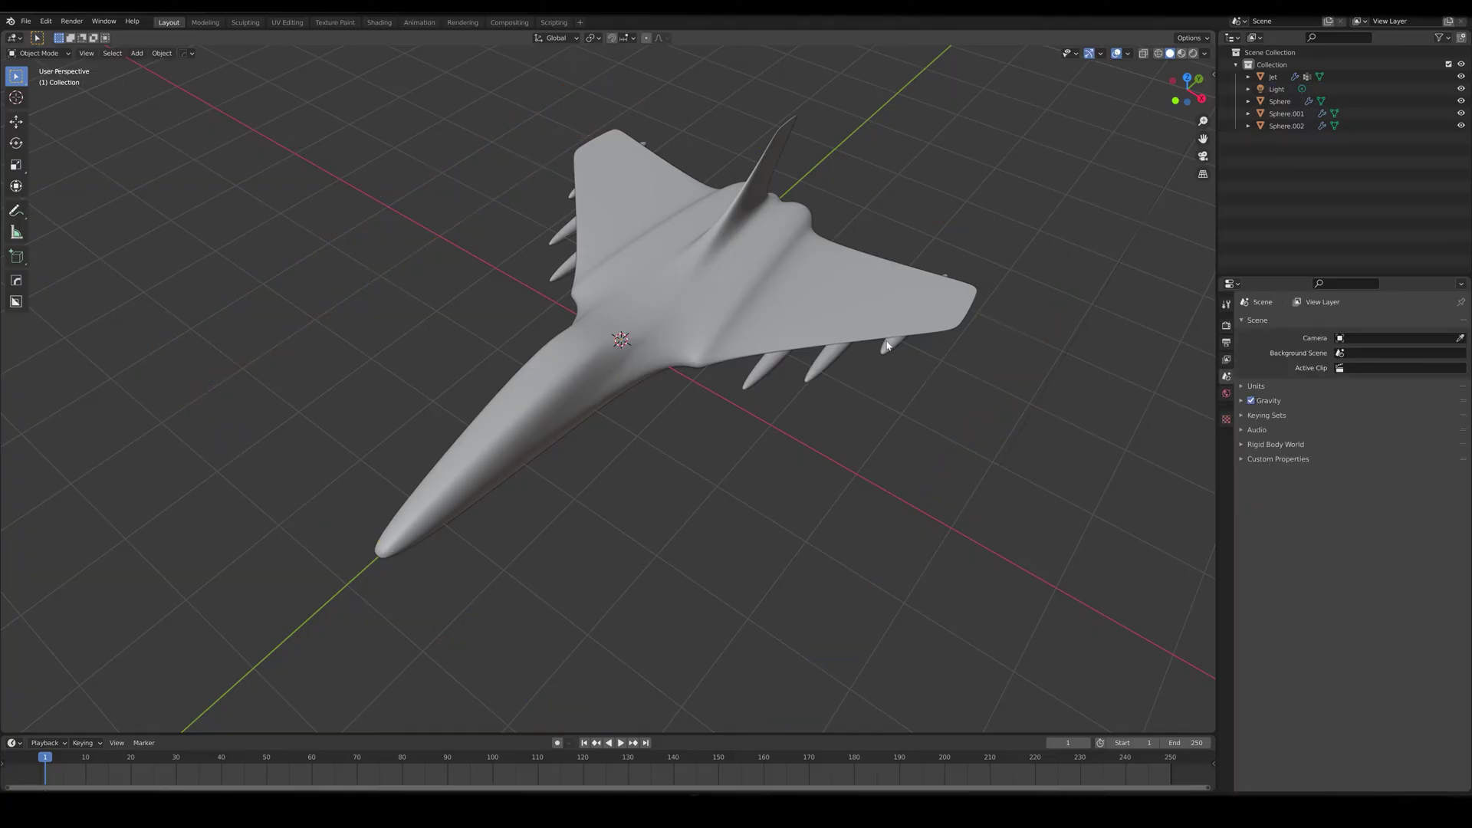
# Remove the Lattice modifiers from Sphere.001 and Sphere
pyautogui.click(921, 316)
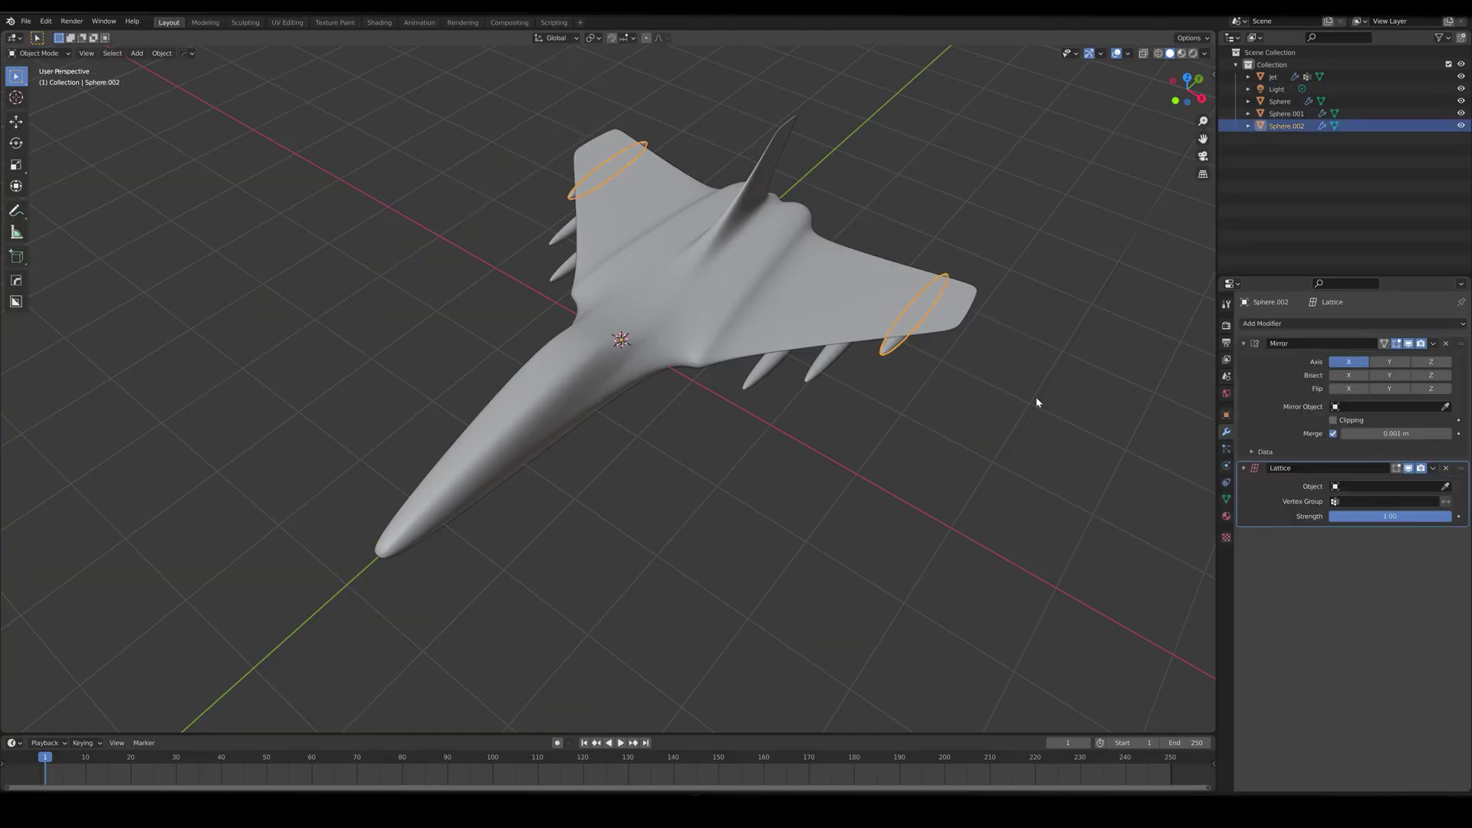
pyautogui.click(874, 311)
pyautogui.click(1450, 470)
pyautogui.click(827, 374)
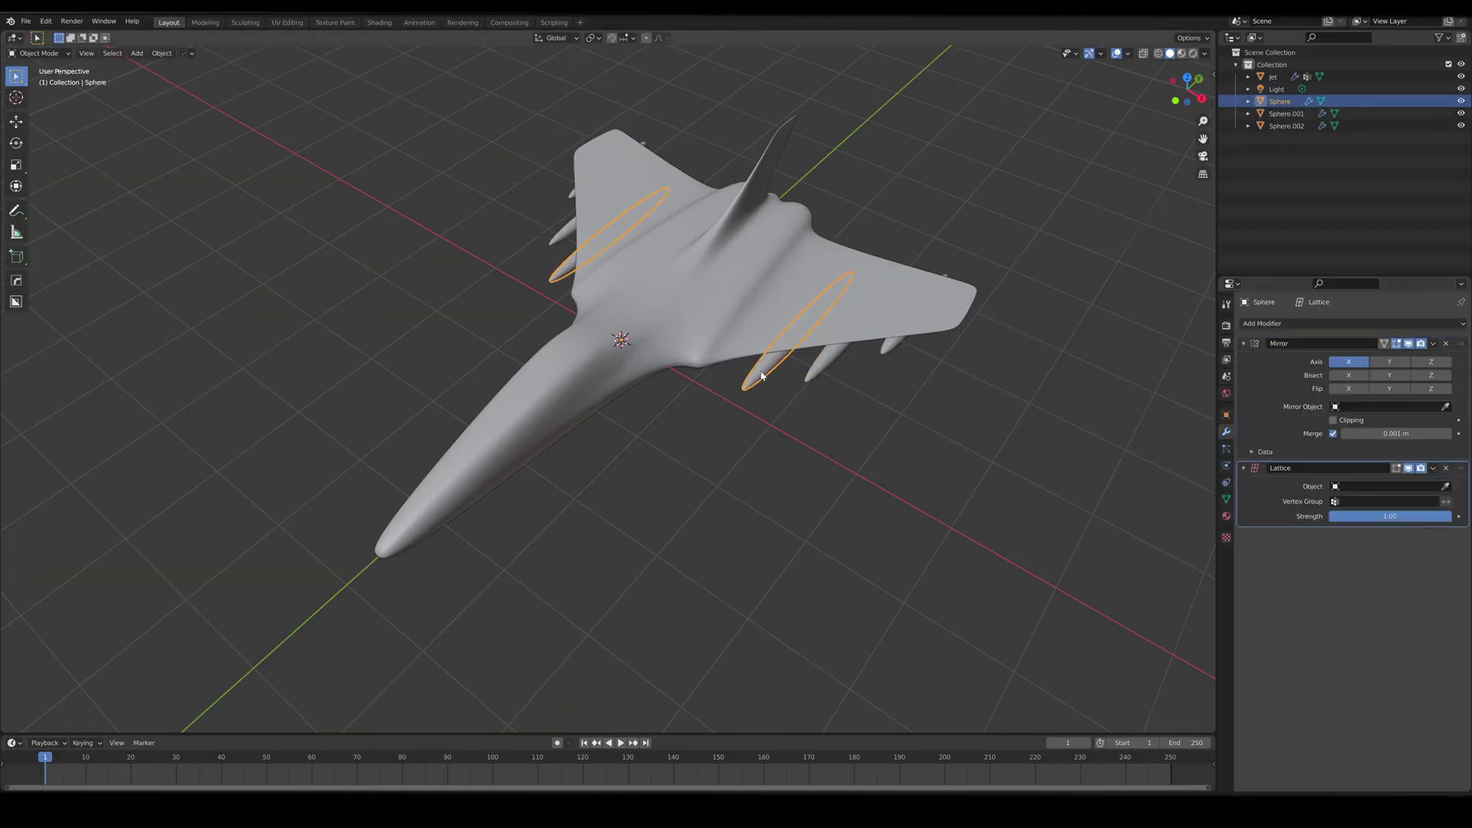
pyautogui.click(1448, 469)
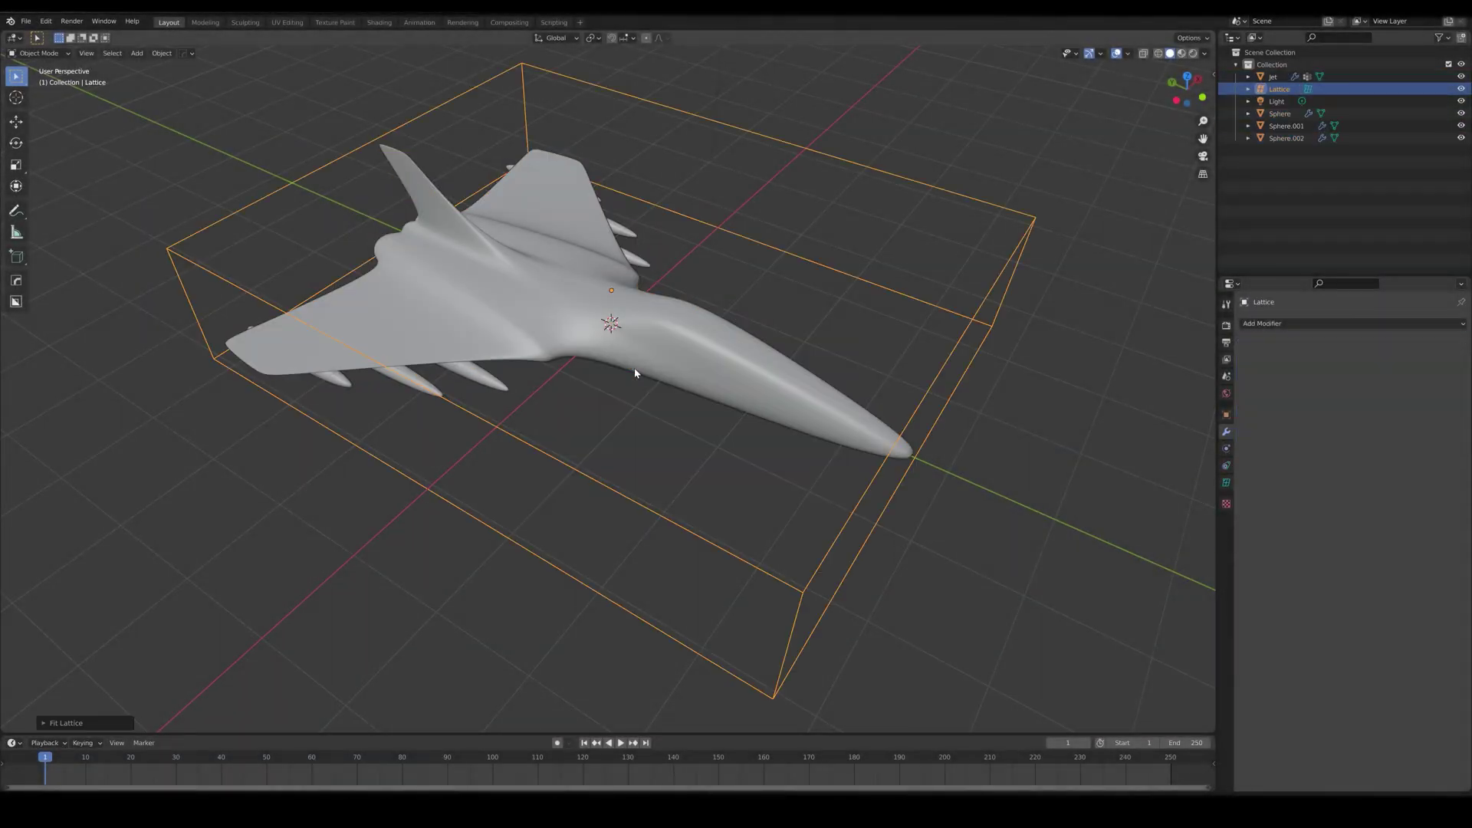
# Increase the fitted lattice's U, V, W subdivisions and rotate it around Z
pyautogui.click(43, 722)
pyautogui.click(198, 640)
pyautogui.click(198, 653)
pyautogui.moveTo(173, 721)
pyautogui.mouseDown()
pyautogui.moveTo(198, 721)
pyautogui.moveTo(189, 706)
pyautogui.mouseUp()
# Reduce the subdivisions again and box-select the lattice's lower-left points
pyautogui.moveTo(575, 345); pyautogui.dragTo(438, 404, button='middle')
pyautogui.moveTo(44, 664)
pyautogui.mouseDown()
pyautogui.moveTo(69, 664)
pyautogui.moveTo(46, 639)
pyautogui.mouseUp()
pyautogui.moveTo(461, 368)
pyautogui.mouseDown(button='middle')
pyautogui.moveTo(263, 432)
pyautogui.moveTo(332, 339)
pyautogui.mouseUp(button='middle')
pyautogui.press('Tab')
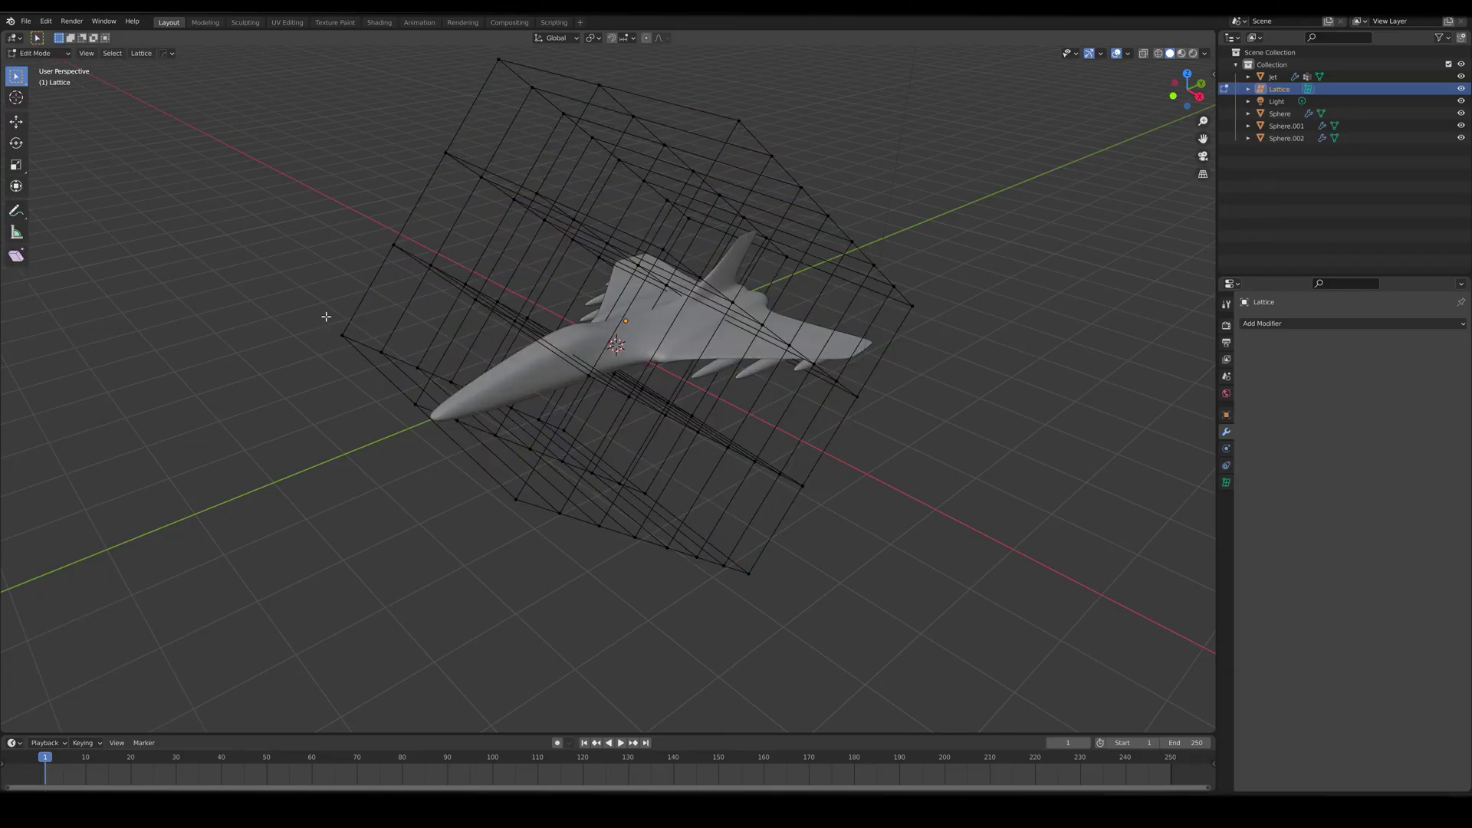
pyautogui.moveTo(321, 311); pyautogui.dragTo(552, 605)
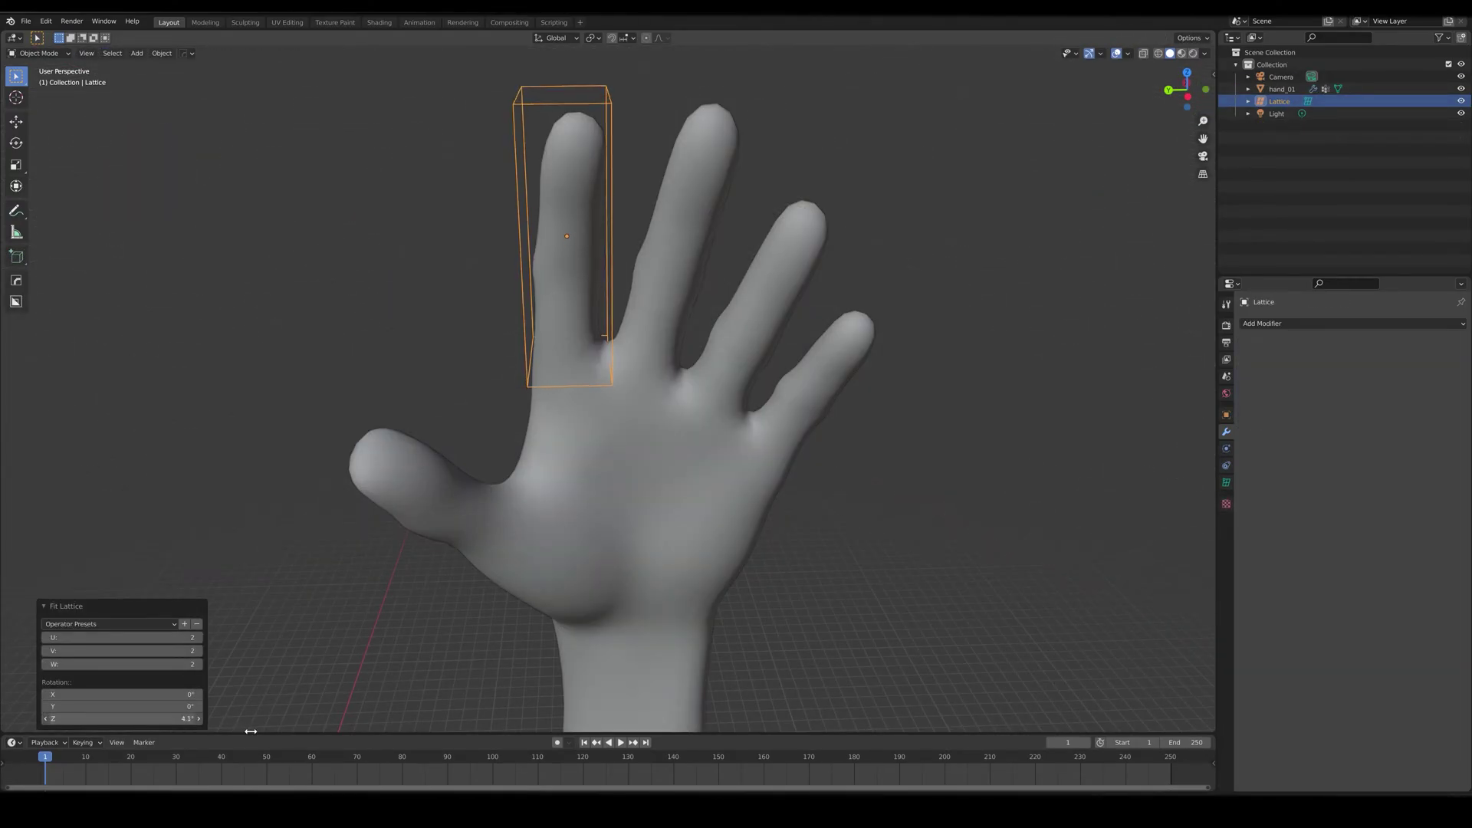
# Rotate the finger lattice around Z to line up with the index finger
pyautogui.moveTo(251, 731); pyautogui.dragTo(310, 732)
pyautogui.moveTo(325, 477); pyautogui.dragTo(406, 476, button='middle')
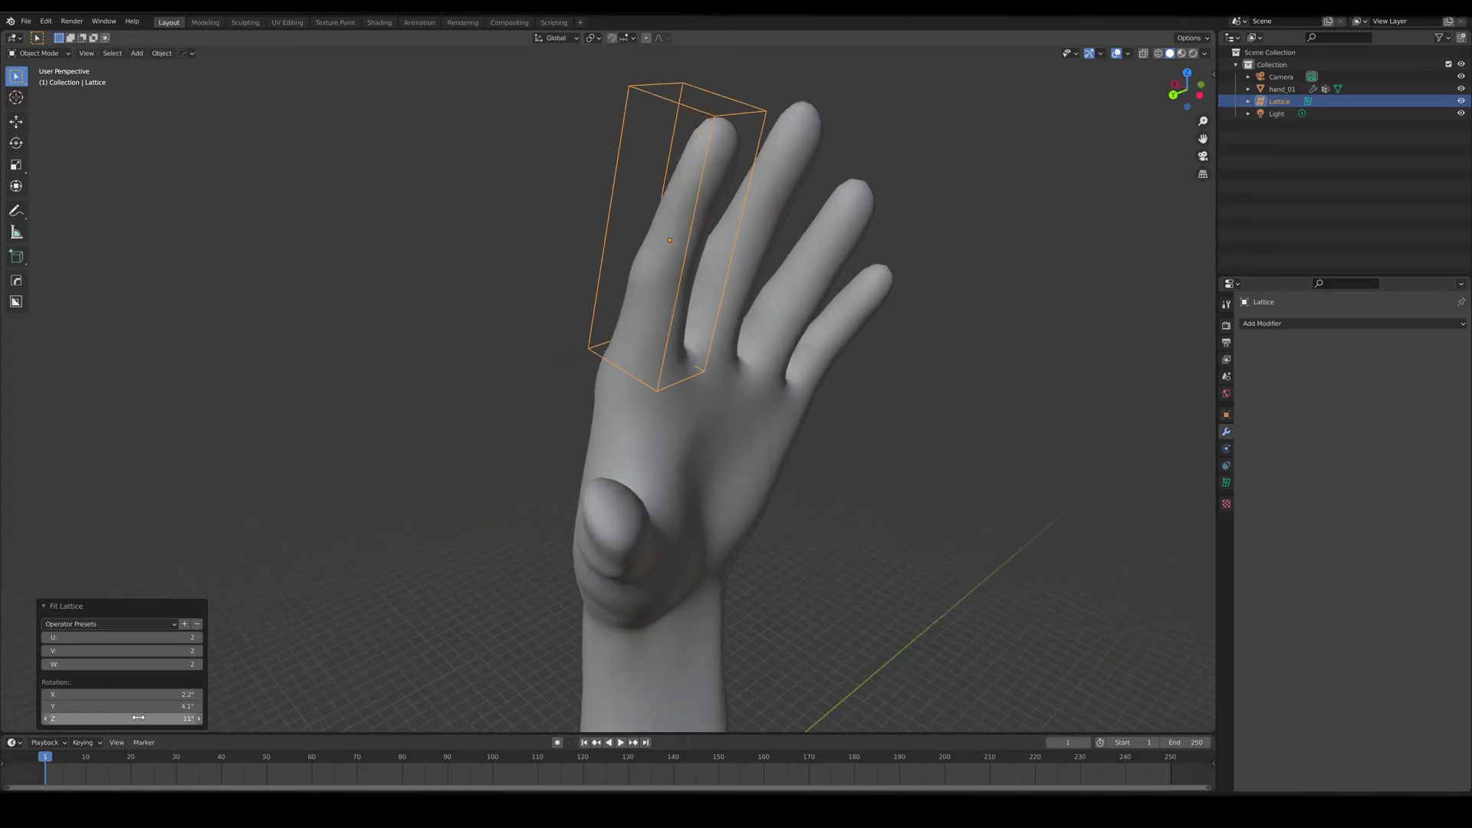
pyautogui.moveTo(189, 719); pyautogui.dragTo(222, 729)
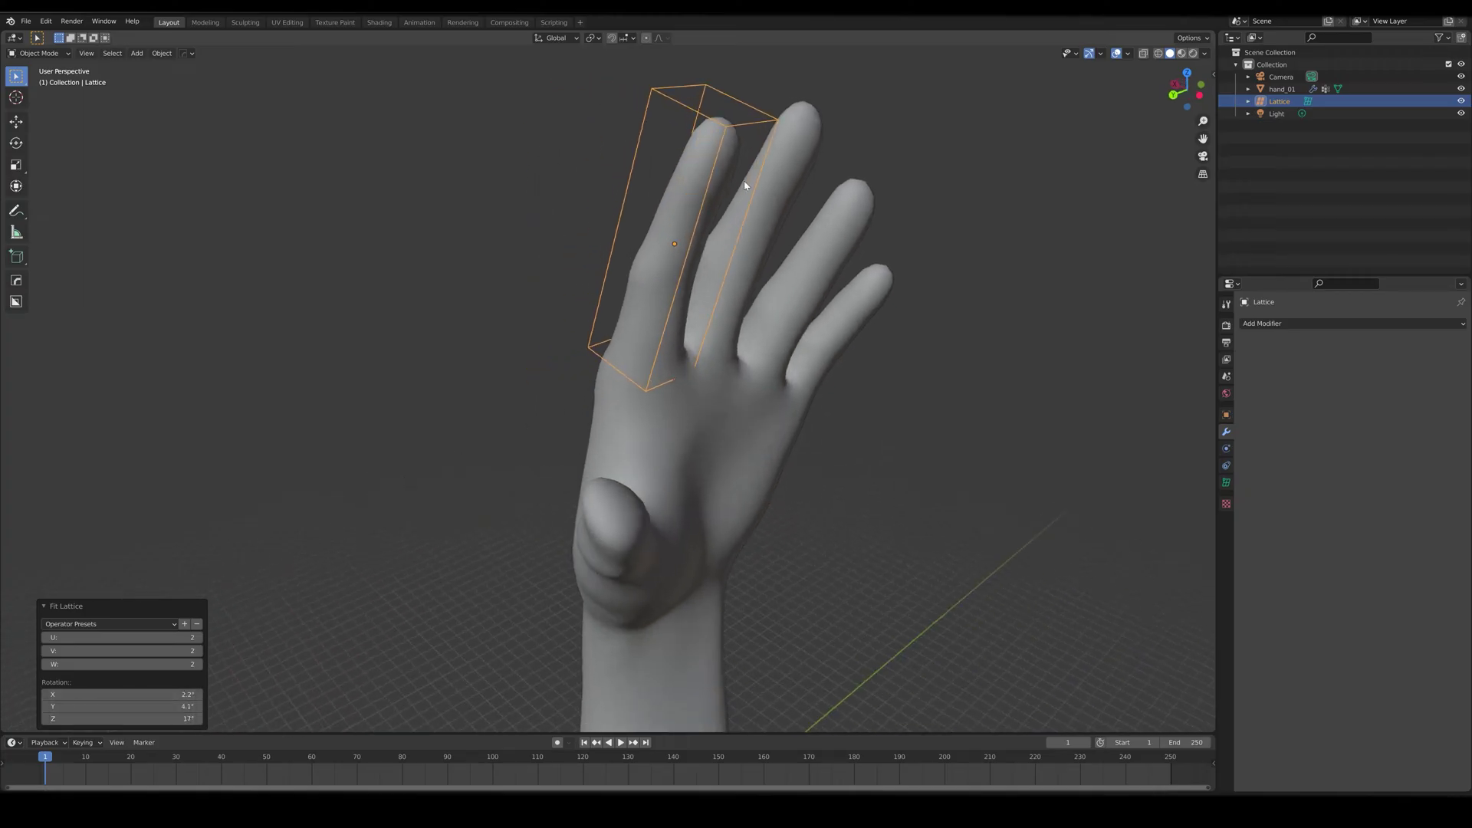
# Box-select the lattice's top points and move them along local Y
pyautogui.press('Tab')
pyautogui.moveTo(631, 73); pyautogui.dragTo(828, 171)
pyautogui.press('g')
pyautogui.press('y')
pyautogui.press('y')
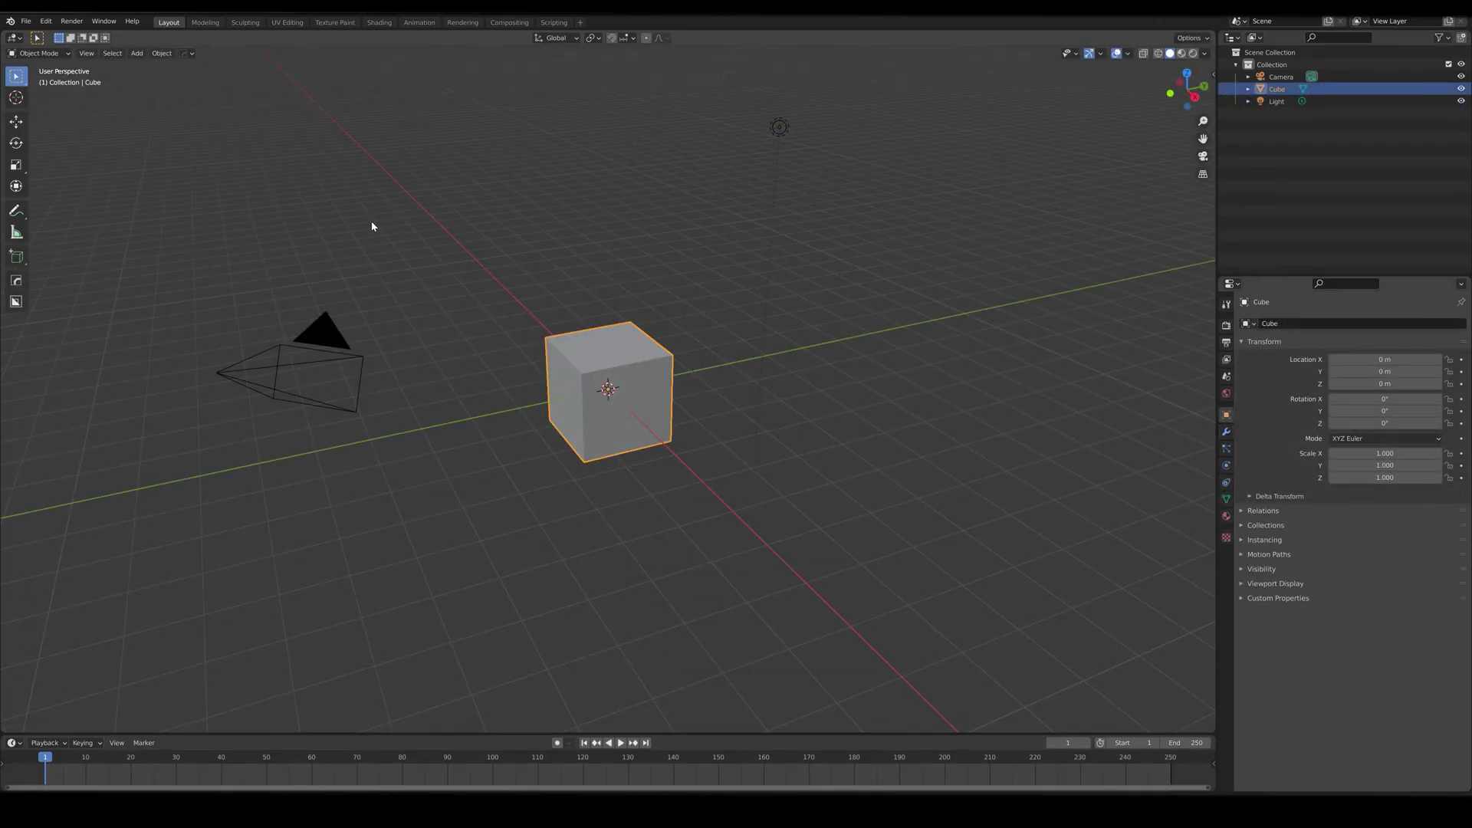
# Install fit_lattice_1.2.0.zip through Preferences > Add-ons > Install
pyautogui.click(46, 21)
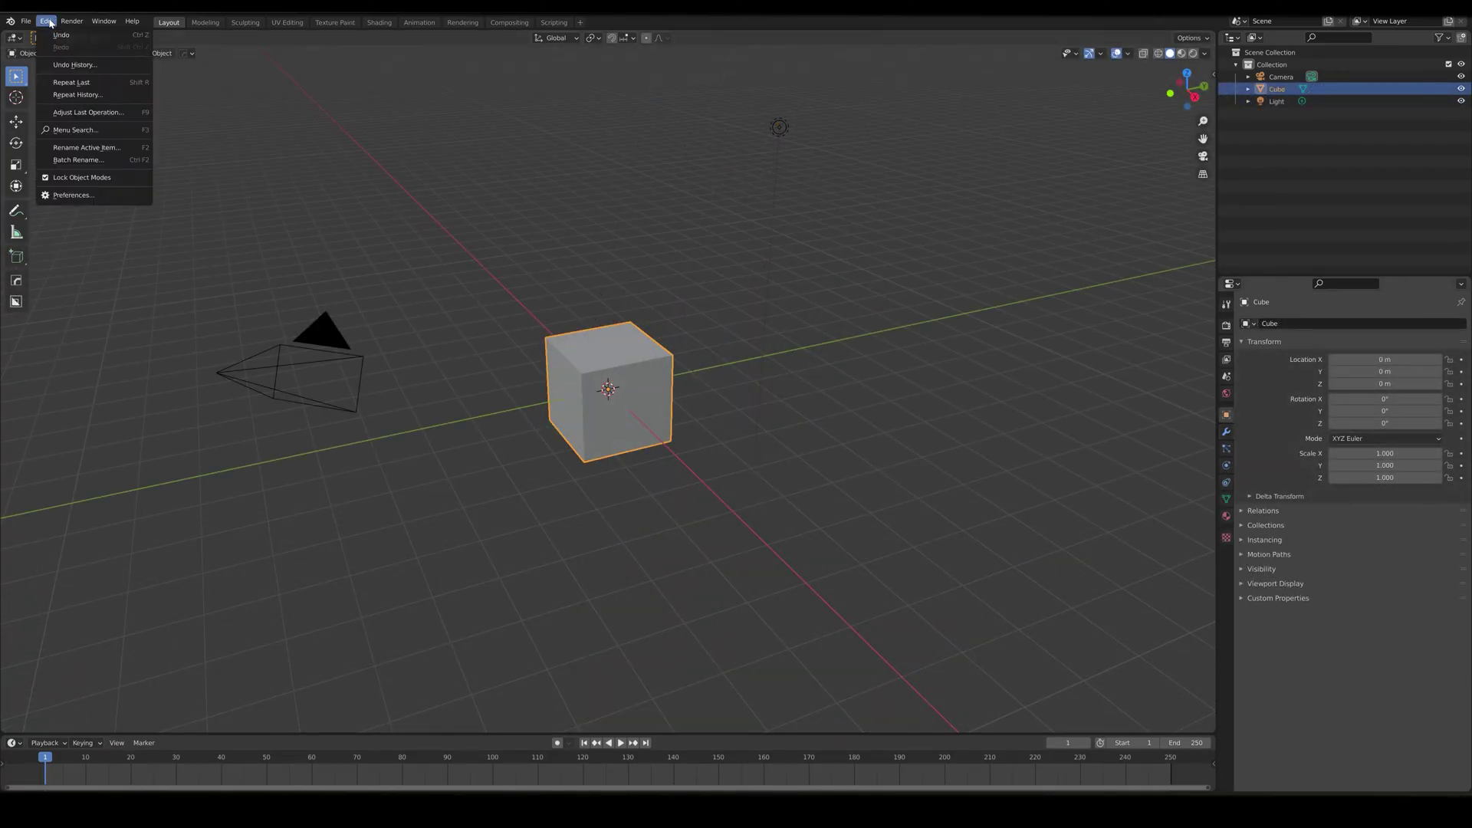
pyautogui.click(81, 196)
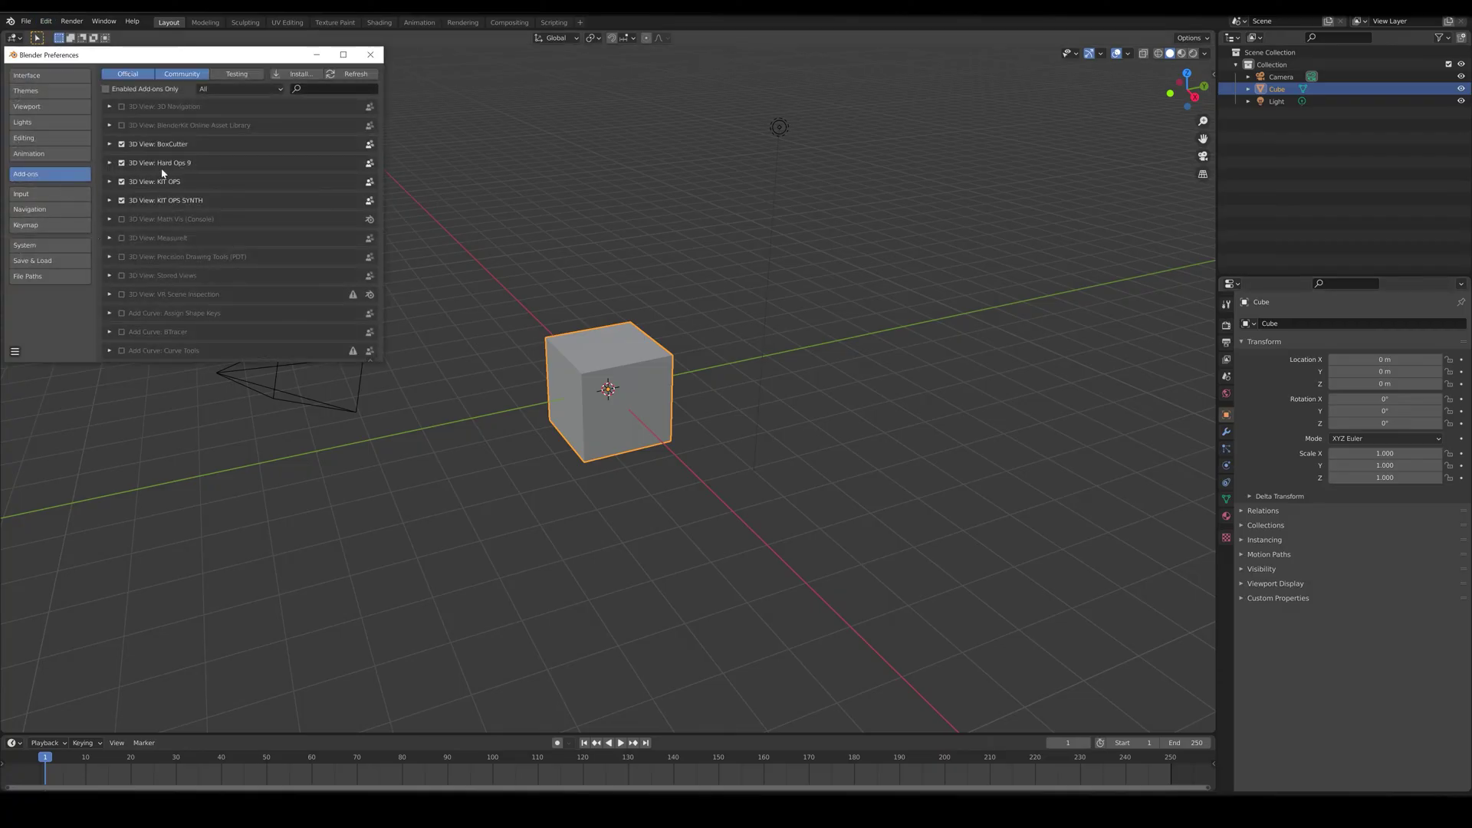
pyautogui.click(298, 76)
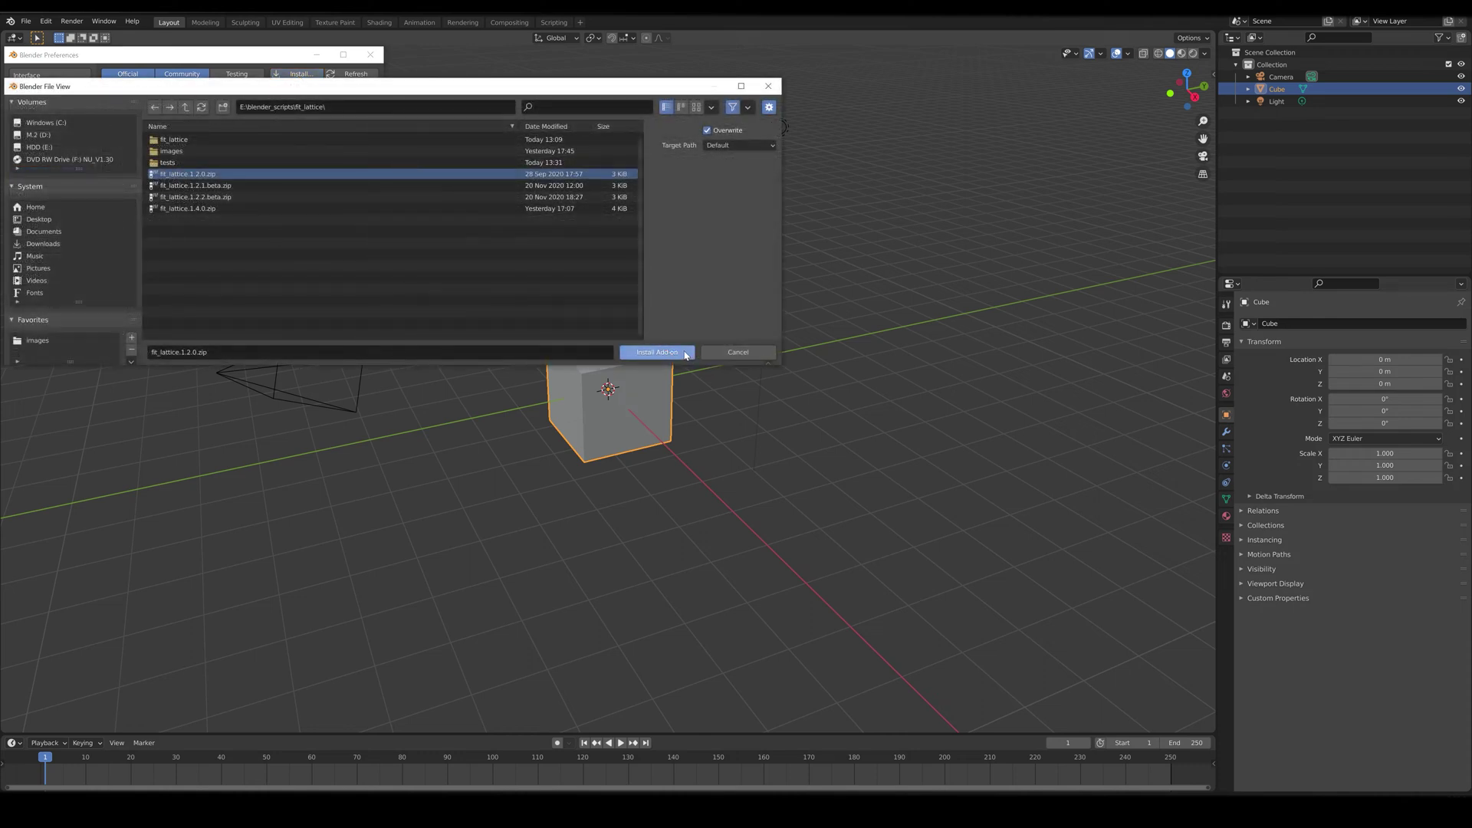
pyautogui.click(657, 352)
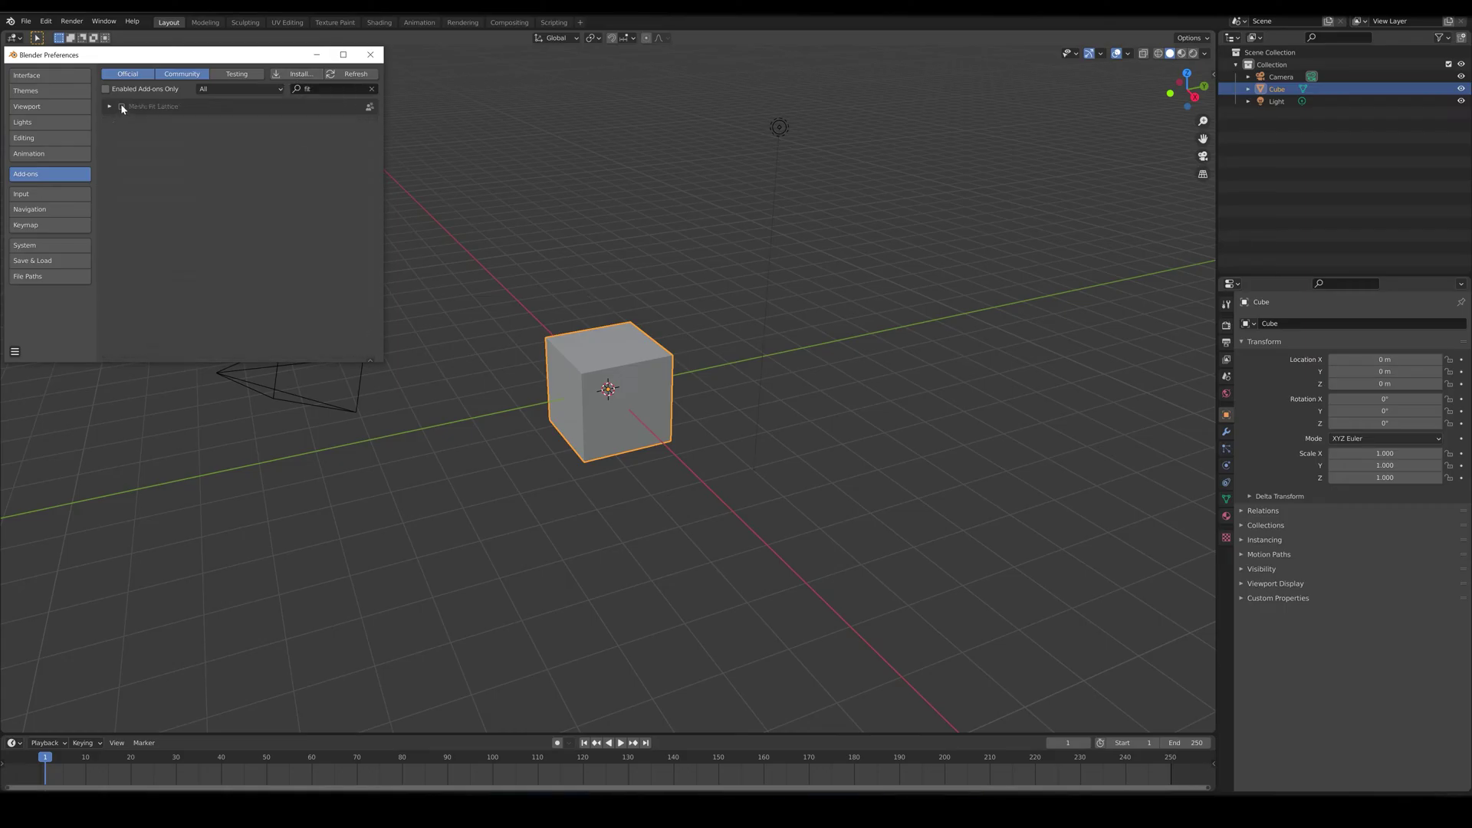
# Tick Mesh: Fit Lattice in the add-ons list and close Preferences
pyautogui.click(122, 106)
pyautogui.click(366, 56)
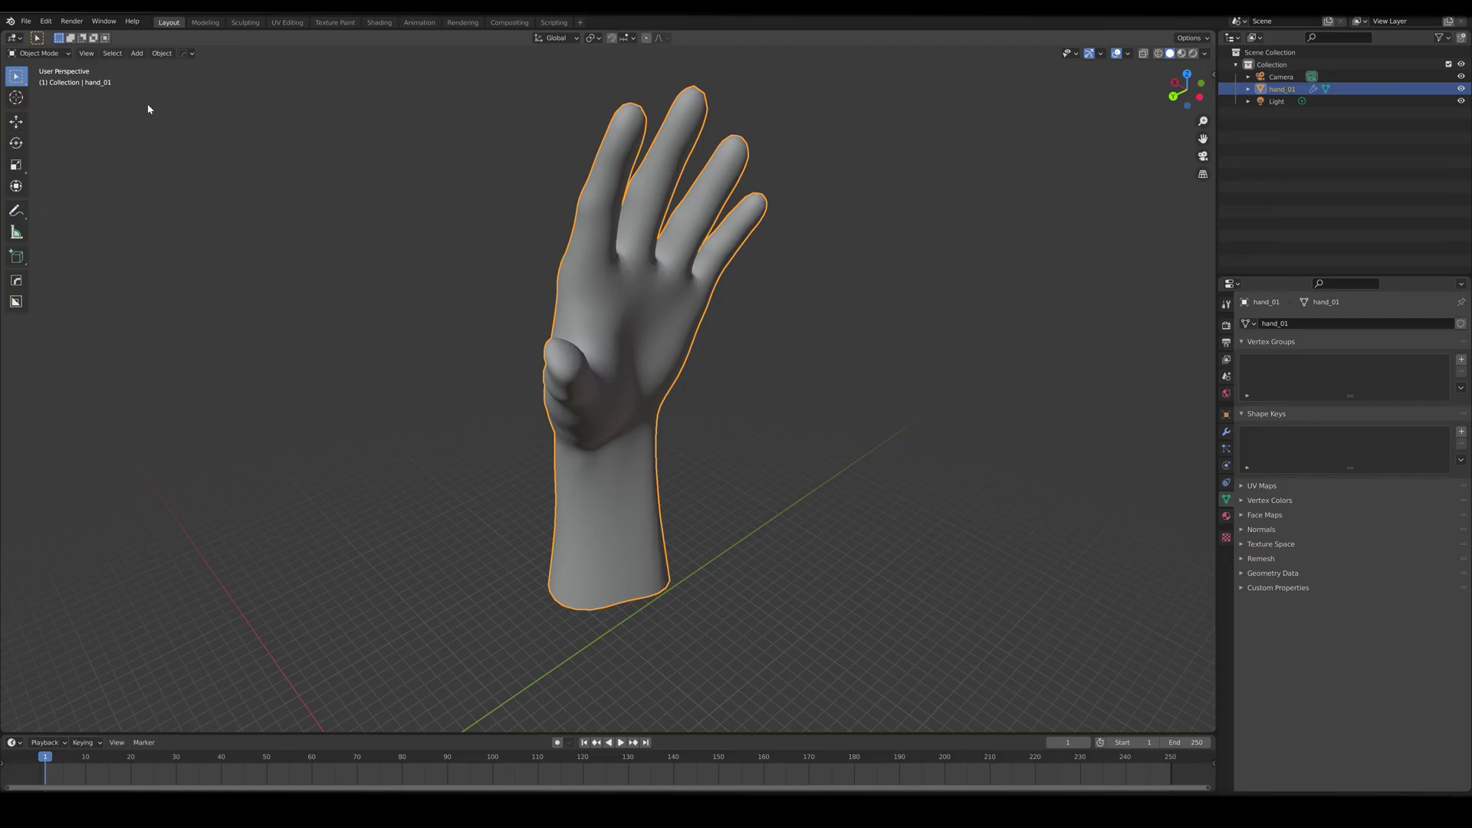
# With hand_01 selected, look for Fit Lattice in the Object menu, then search for it with F3
pyautogui.click(161, 54)
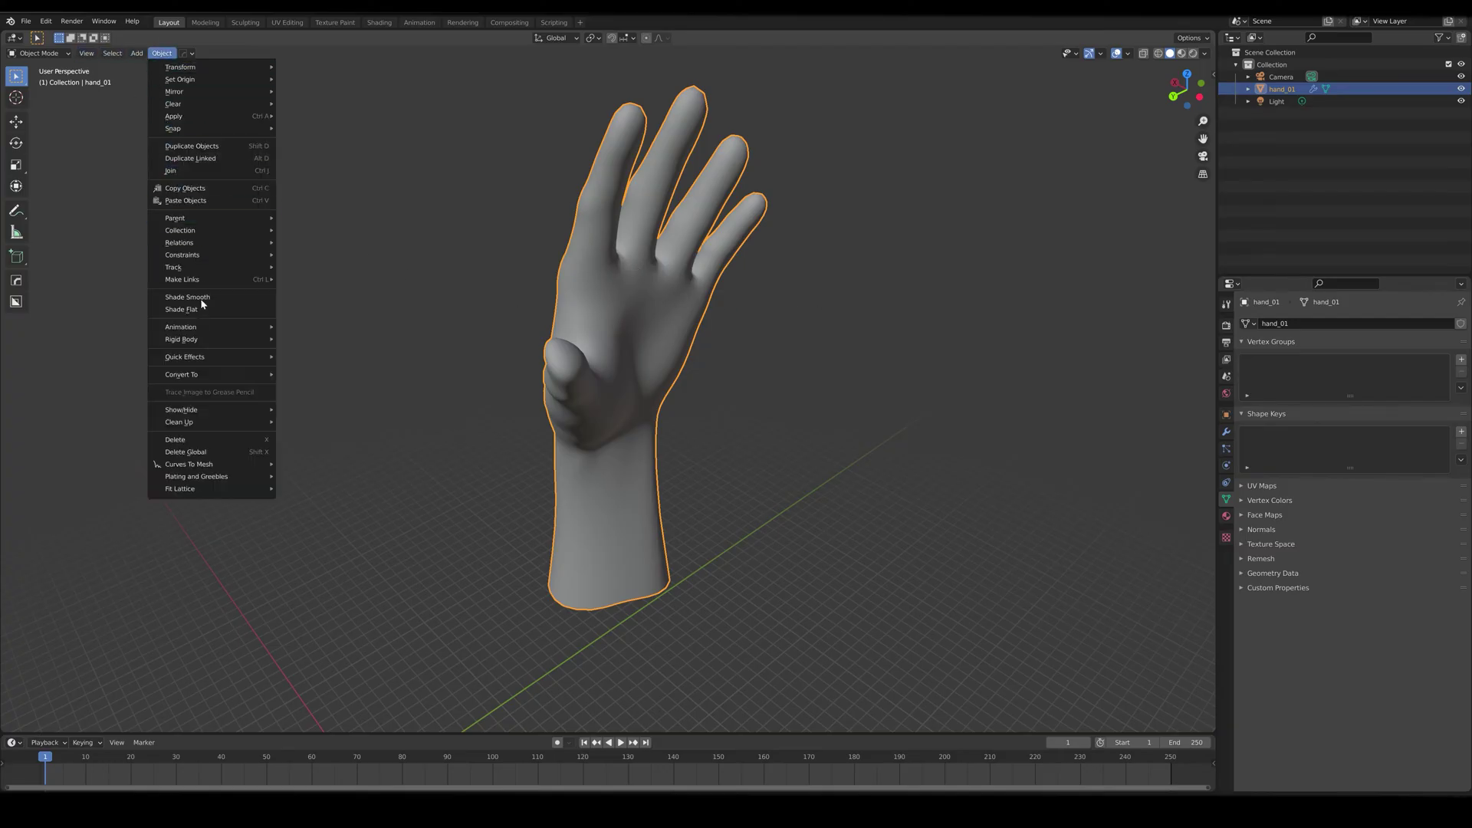
pyautogui.moveTo(181, 490)
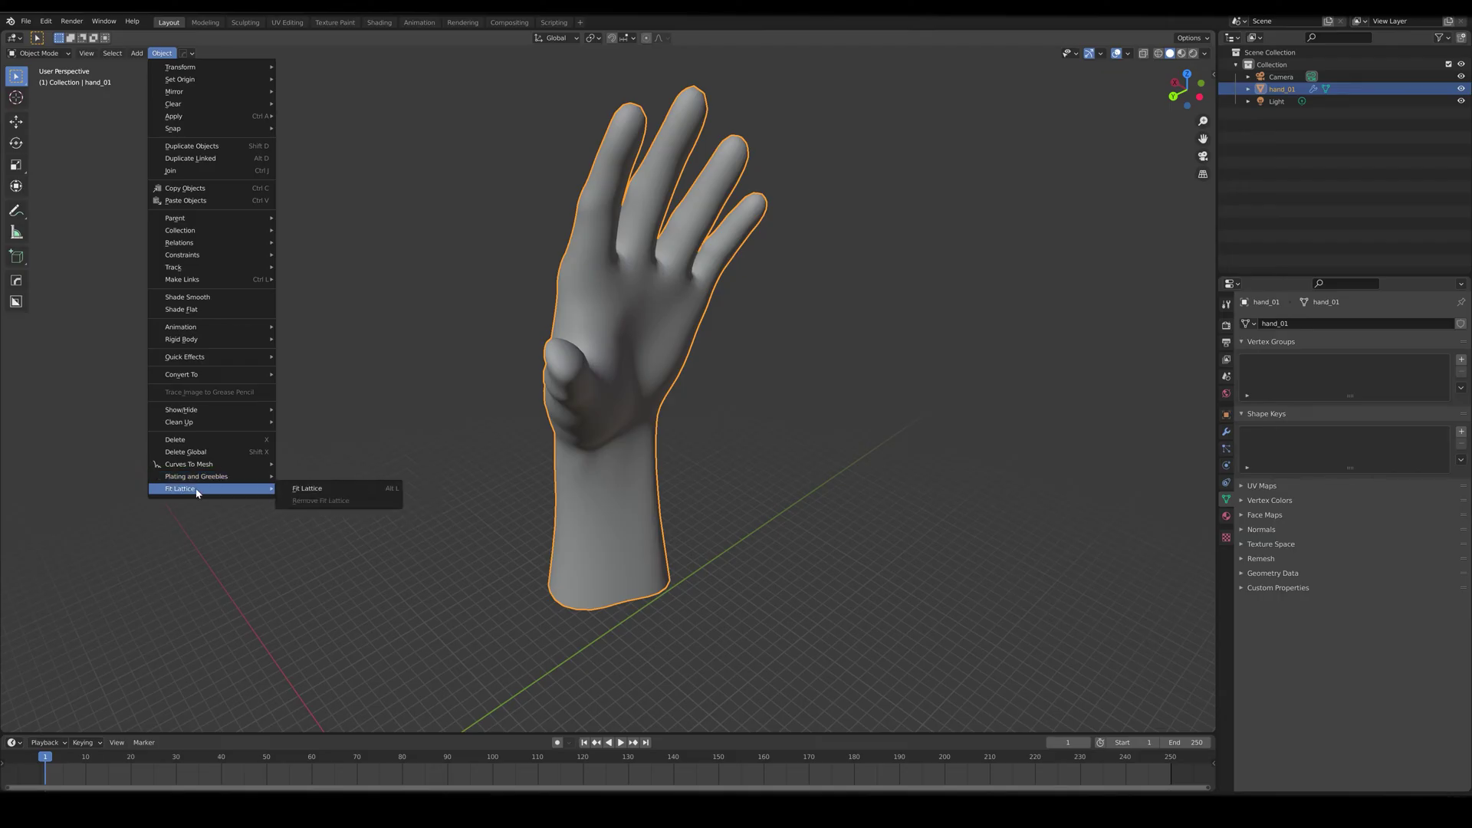
pyautogui.press('Escape')
pyautogui.press('F3')
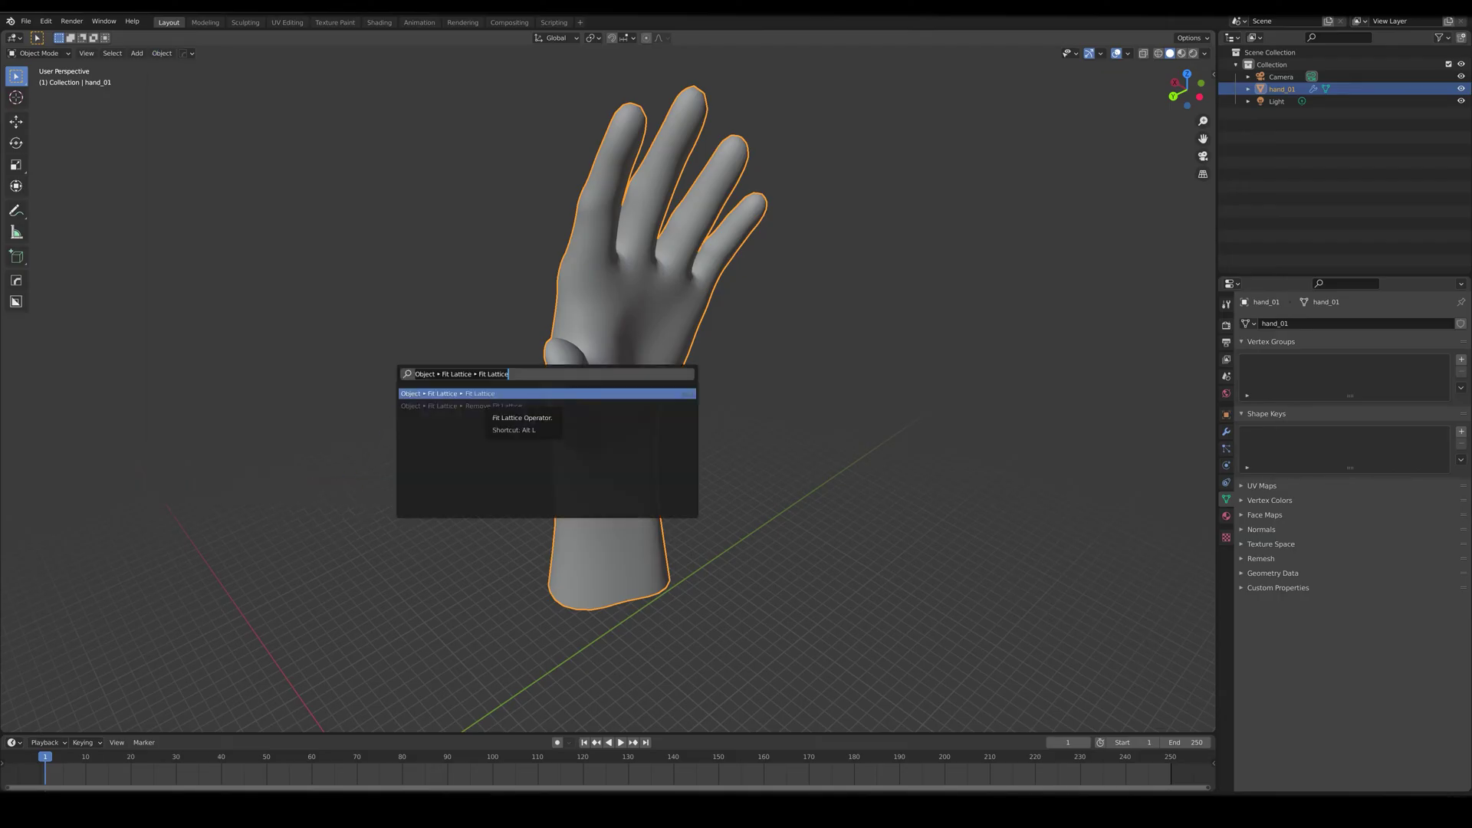
# Run Fit Lattice on hand_01 and set U 3, V 4, W 5 in Right Orthographic view
pyautogui.press('Return')
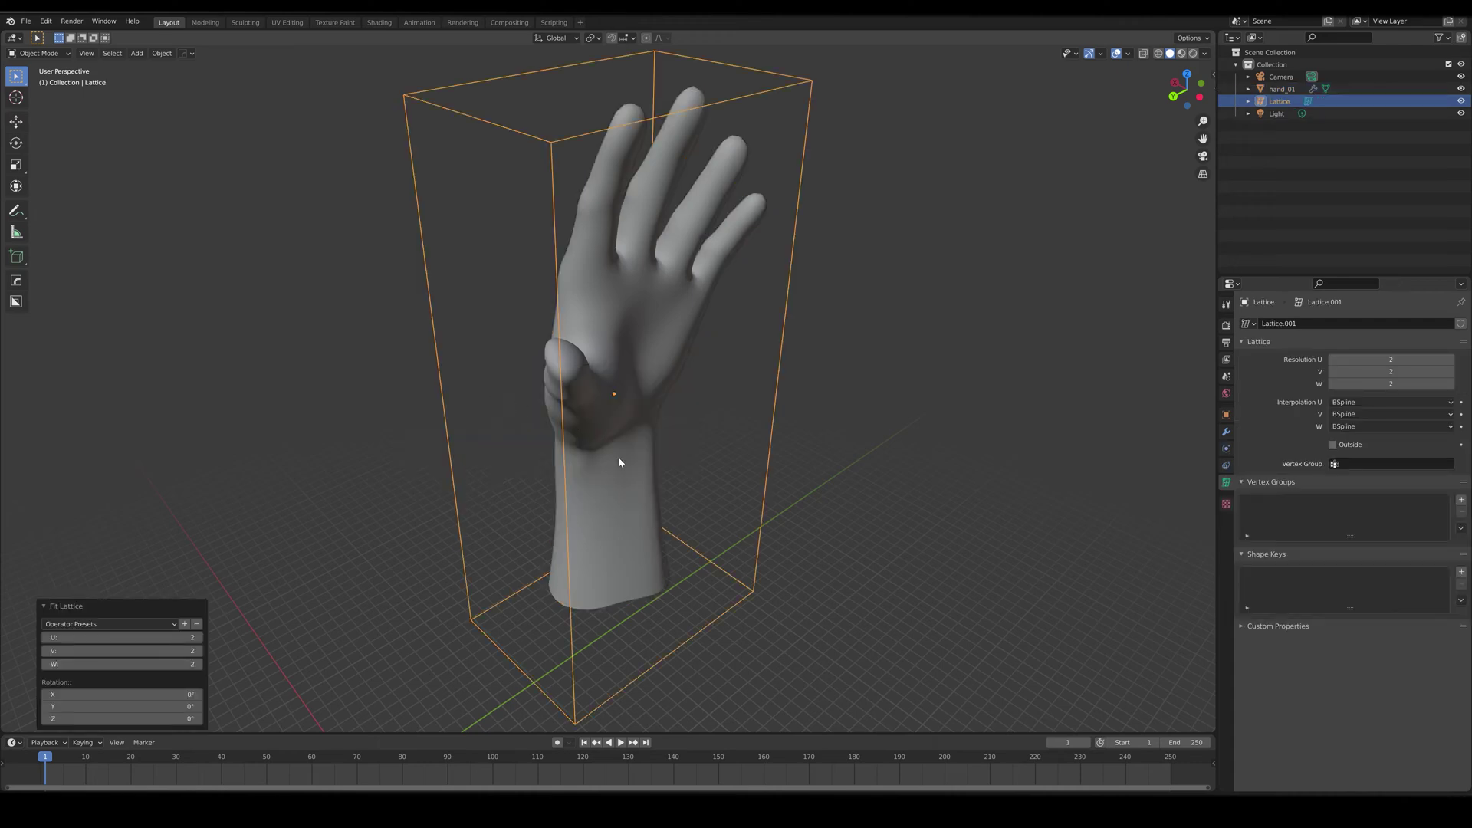
pyautogui.moveTo(930, 371)
pyautogui.mouseDown(button='middle')
pyautogui.moveTo(788, 361)
pyautogui.moveTo(915, 371)
pyautogui.mouseUp(button='middle')
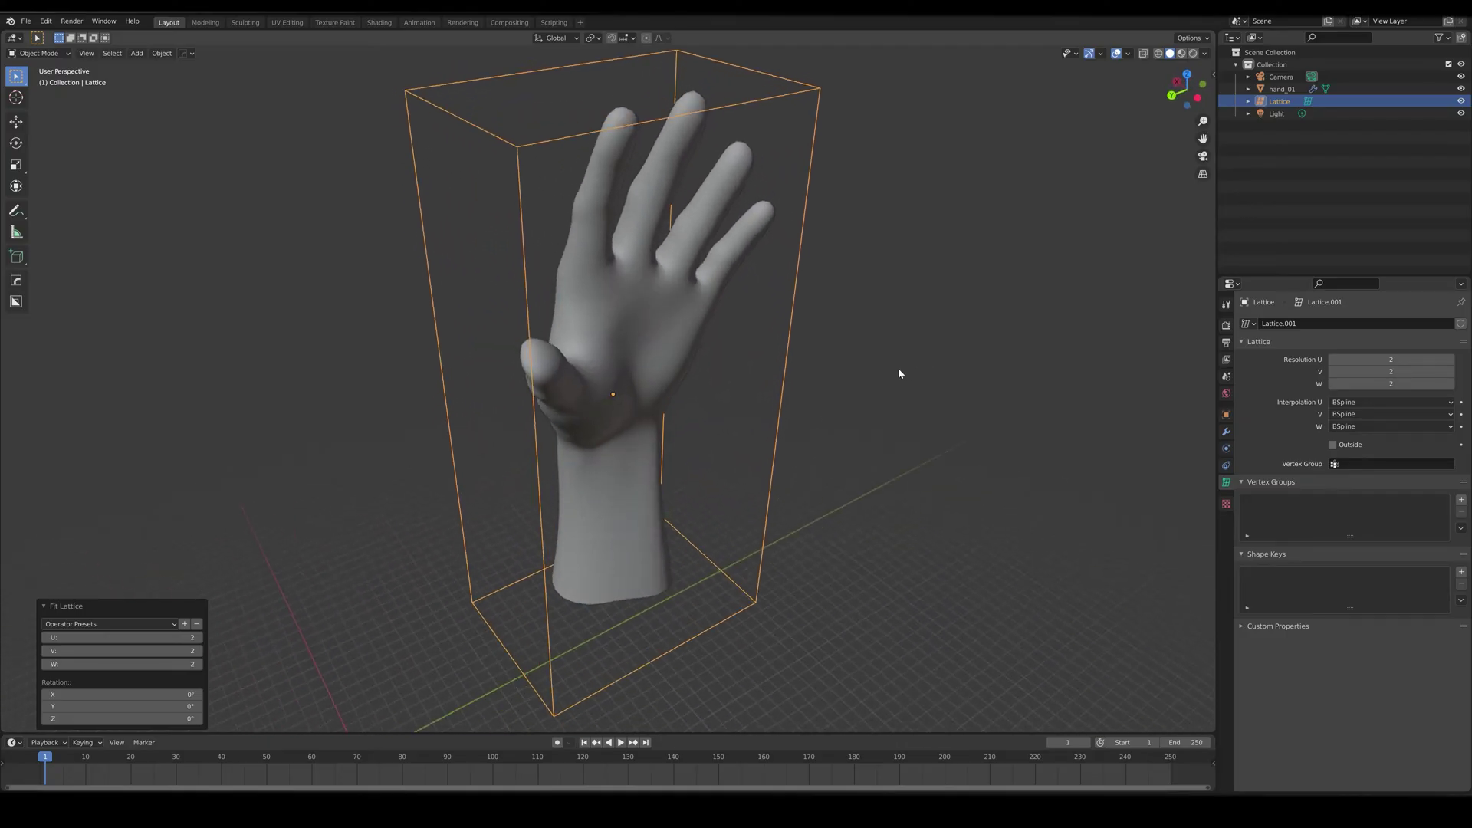
pyautogui.moveTo(561, 490); pyautogui.dragTo(511, 453, button='middle')
pyautogui.scroll(-2, 509, 448)
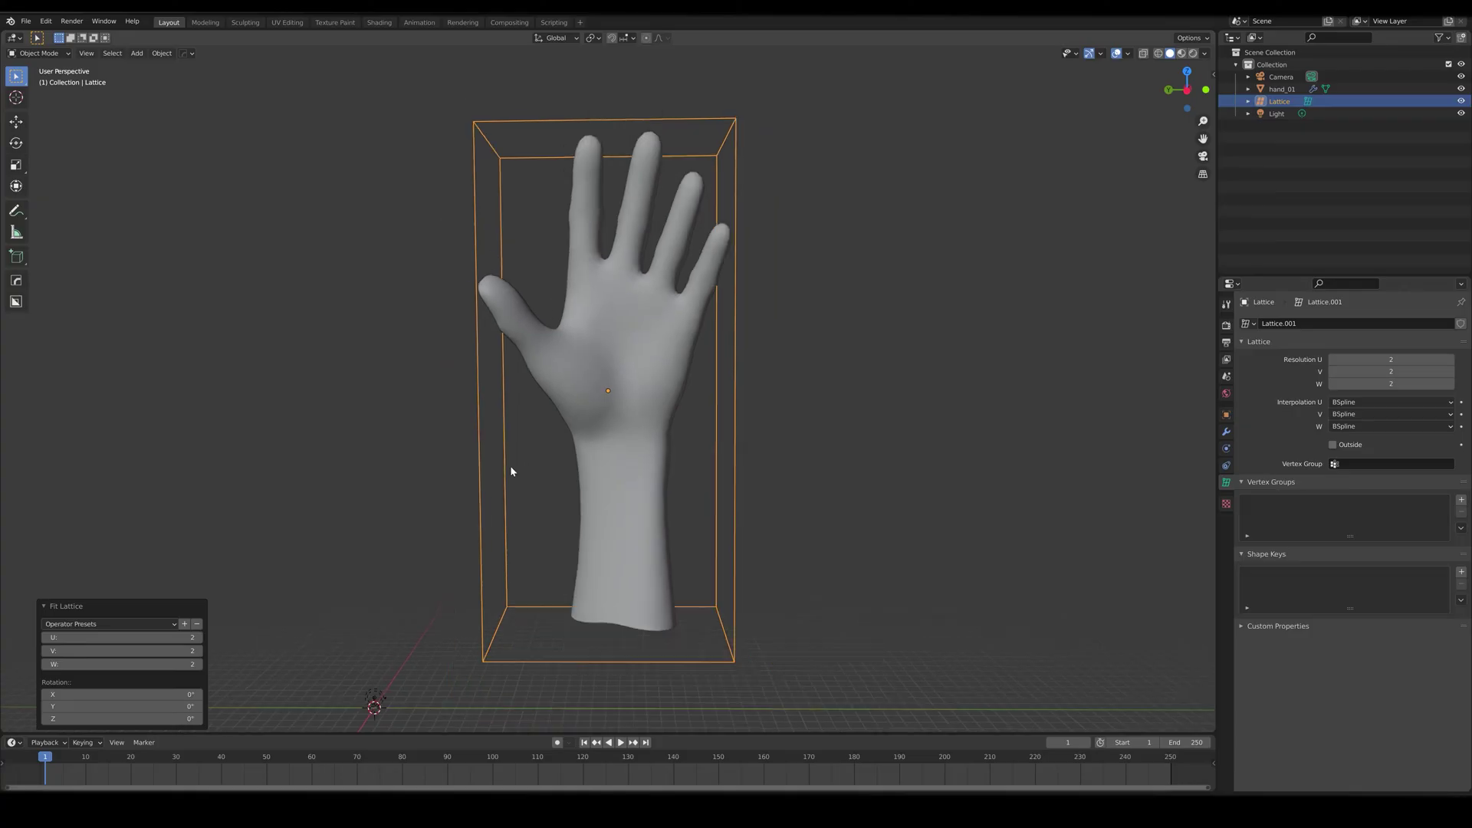
pyautogui.press('KP_3')
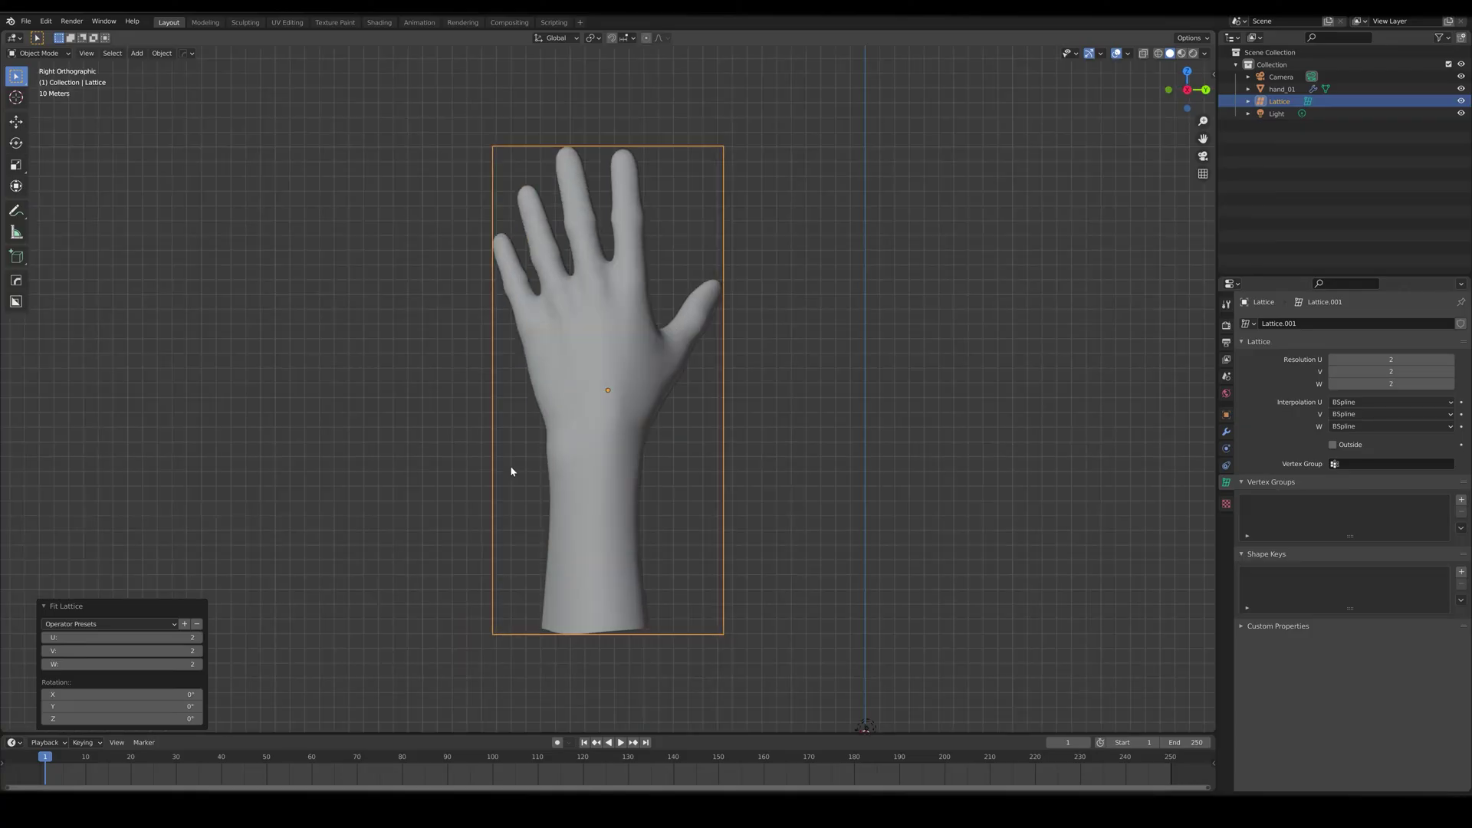
pyautogui.click(200, 651)
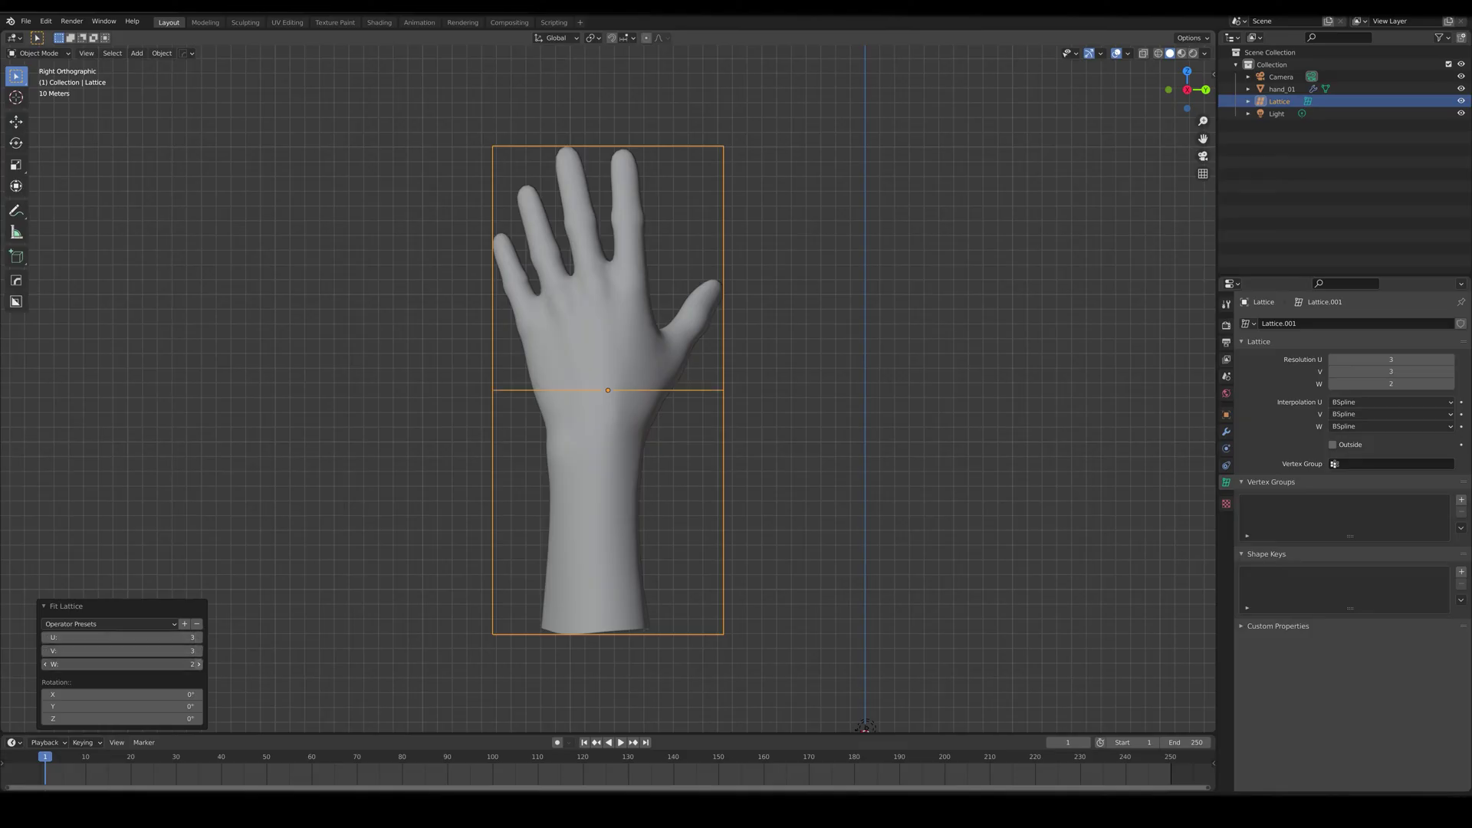
pyautogui.click(201, 668)
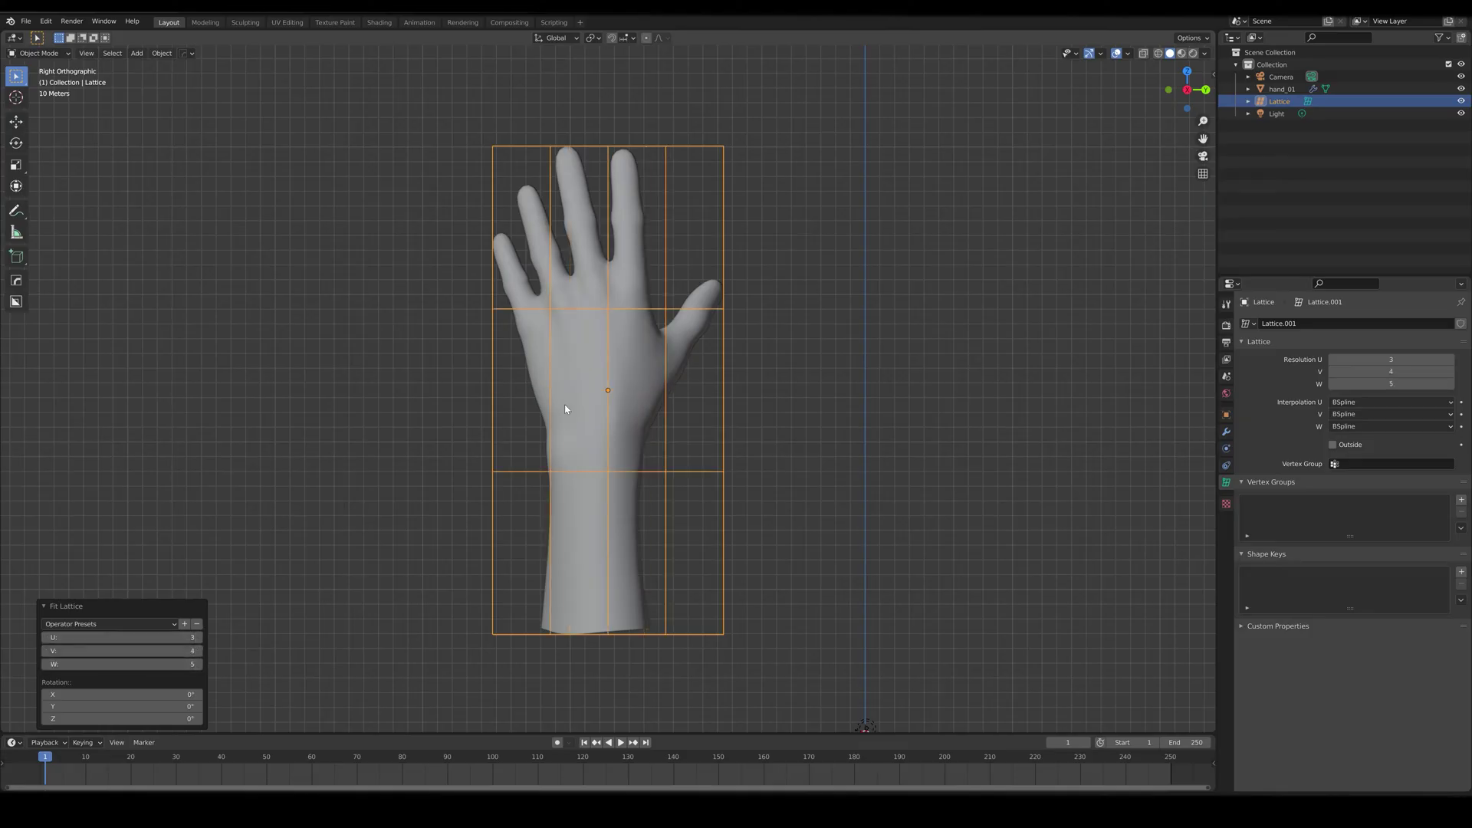
# Tilt the hand's fitted lattice slightly with the Rotation field, orbiting to inspect it
pyautogui.moveTo(566, 408)
pyautogui.mouseDown(button='middle')
pyautogui.moveTo(781, 450)
pyautogui.moveTo(673, 492)
pyautogui.mouseUp(button='middle')
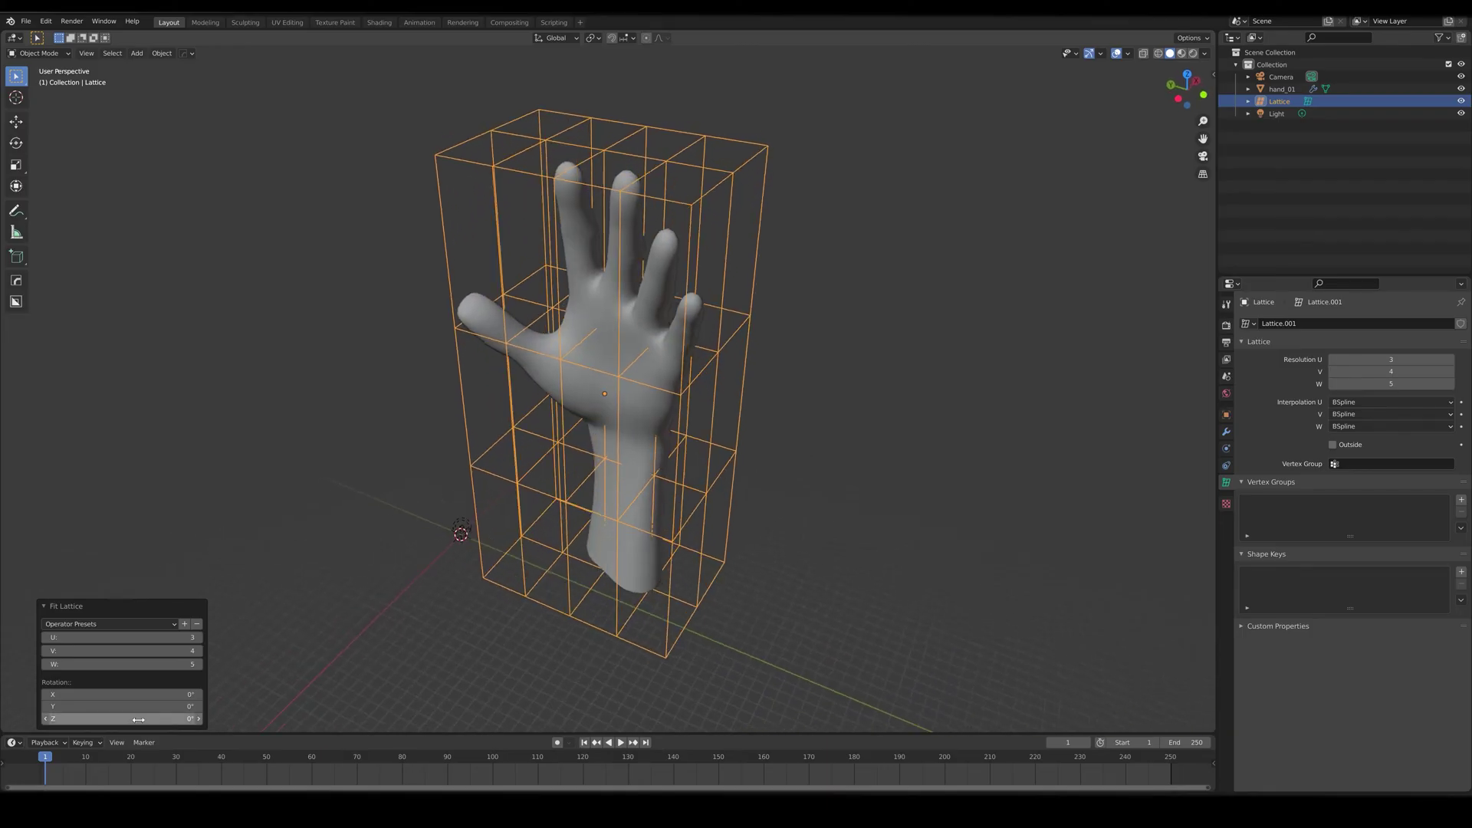
pyautogui.moveTo(121, 719)
pyautogui.mouseDown()
pyautogui.moveTo(161, 719)
pyautogui.moveTo(161, 707)
pyautogui.mouseUp()
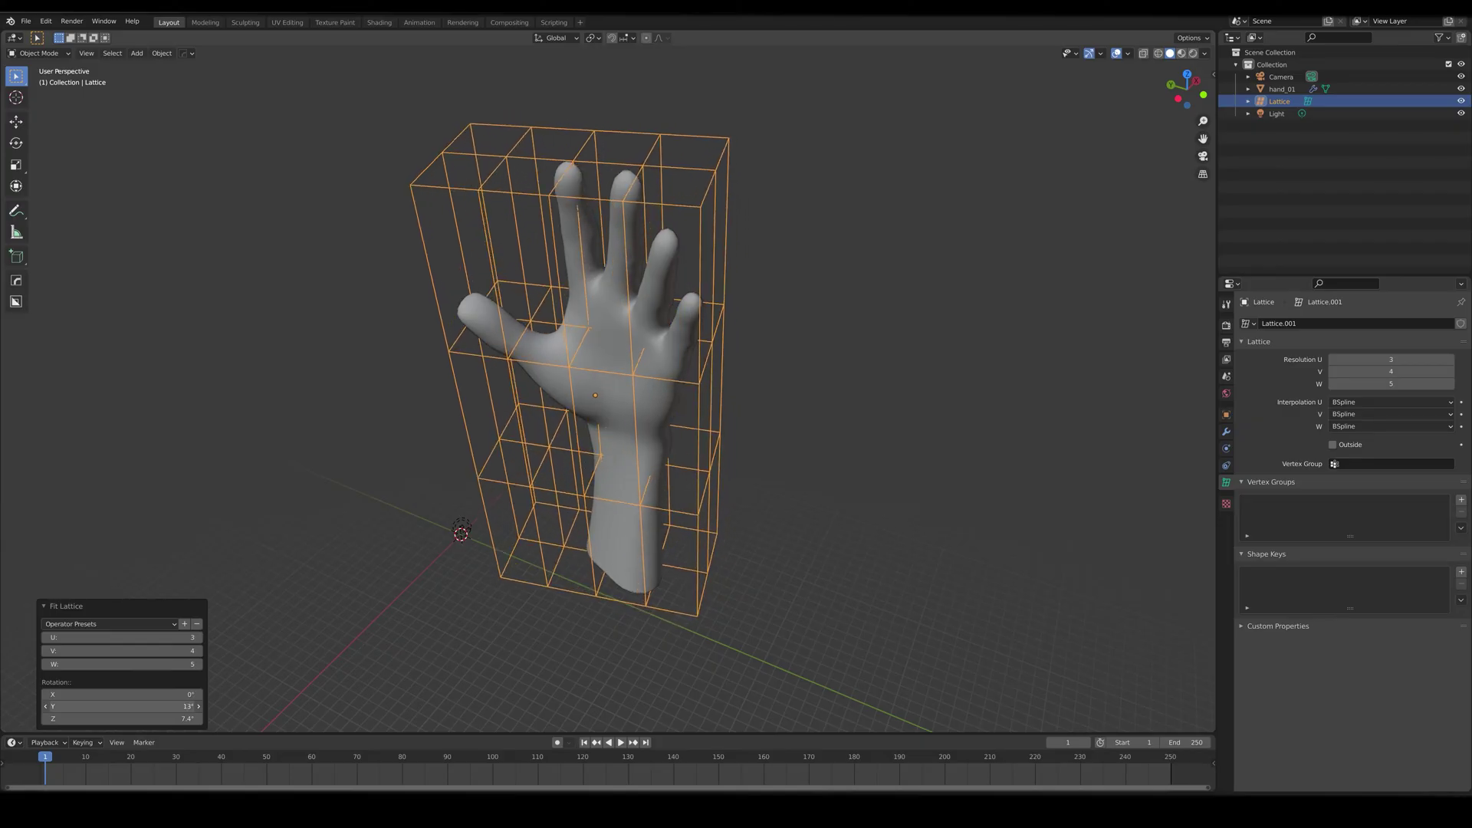
pyautogui.moveTo(529, 411)
pyautogui.mouseDown(button='middle')
pyautogui.moveTo(708, 397)
pyautogui.moveTo(625, 385)
pyautogui.moveTo(597, 364)
pyautogui.moveTo(615, 311)
pyautogui.moveTo(622, 346)
pyautogui.moveTo(703, 373)
pyautogui.moveTo(561, 377)
pyautogui.moveTo(651, 408)
pyautogui.mouseUp(button='middle')
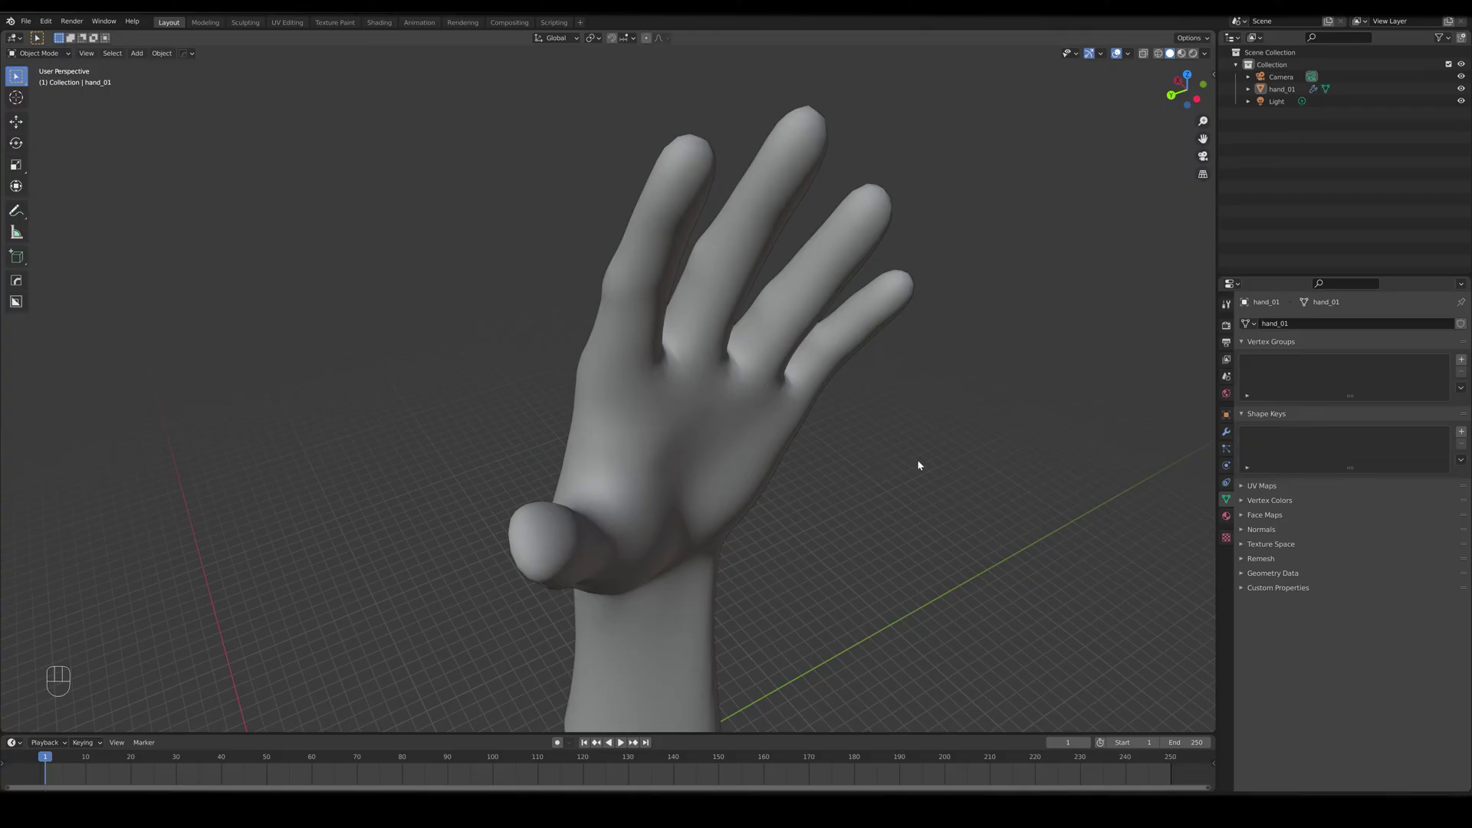
# Fit a lattice around the hand's index finger faces in Edit Mode
pyautogui.click(690, 164)
pyautogui.press('Tab')
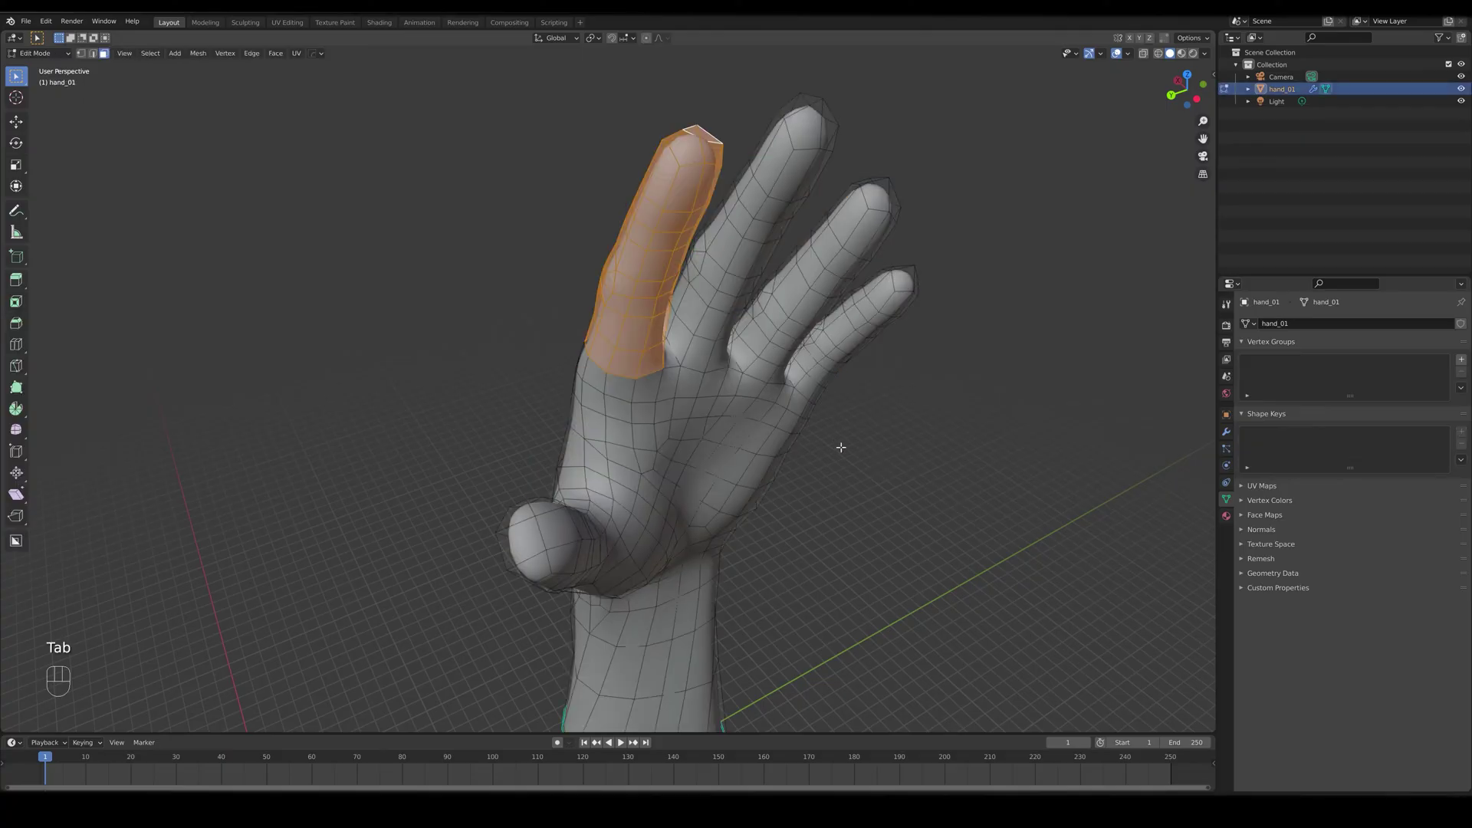
pyautogui.moveTo(741, 282)
pyautogui.mouseDown(button='middle')
pyautogui.moveTo(667, 293)
pyautogui.moveTo(721, 289)
pyautogui.moveTo(760, 380)
pyautogui.moveTo(696, 274)
pyautogui.moveTo(717, 274)
pyautogui.mouseUp(button='middle')
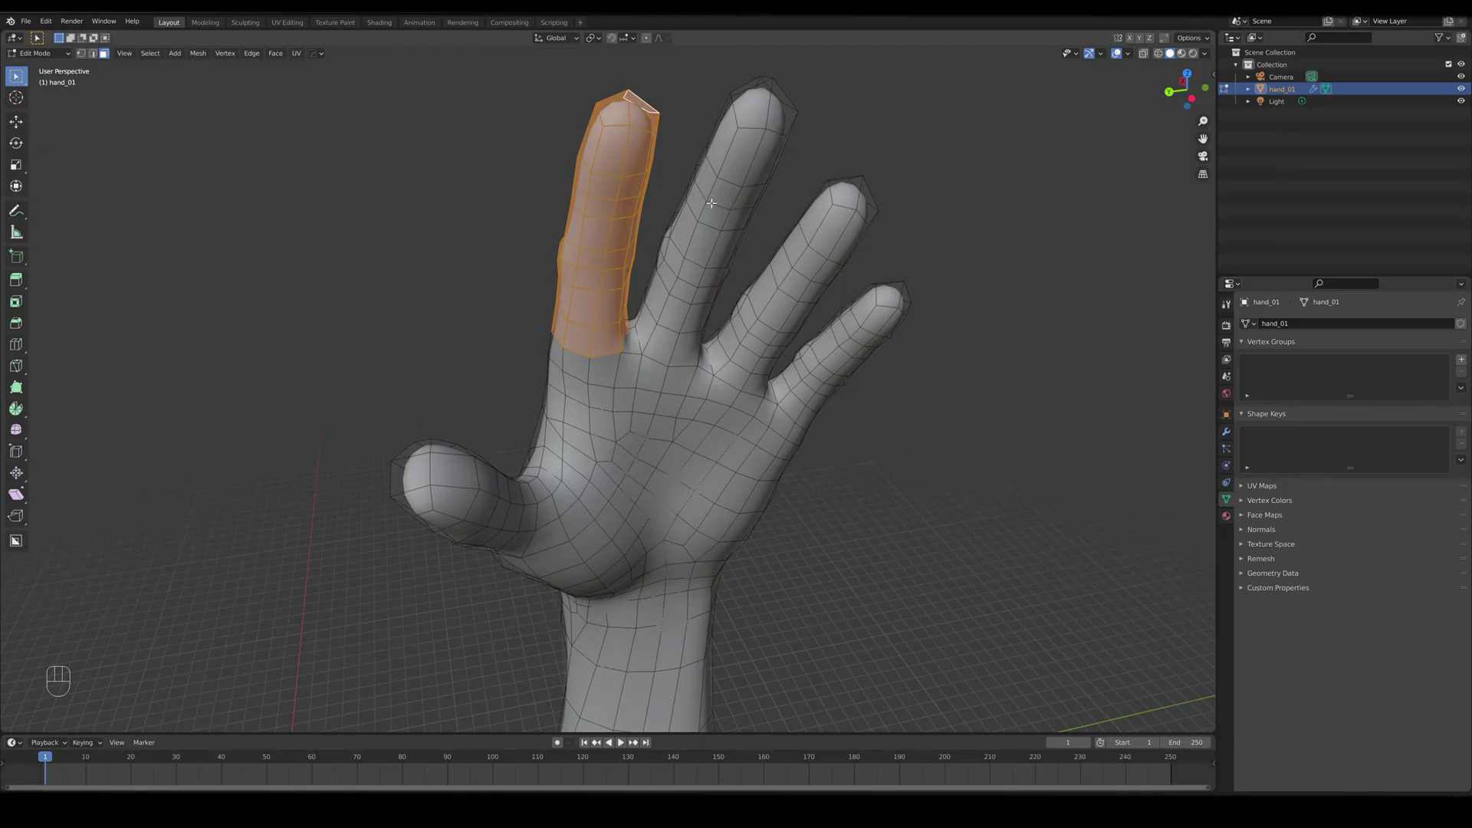
pyautogui.press('F3')
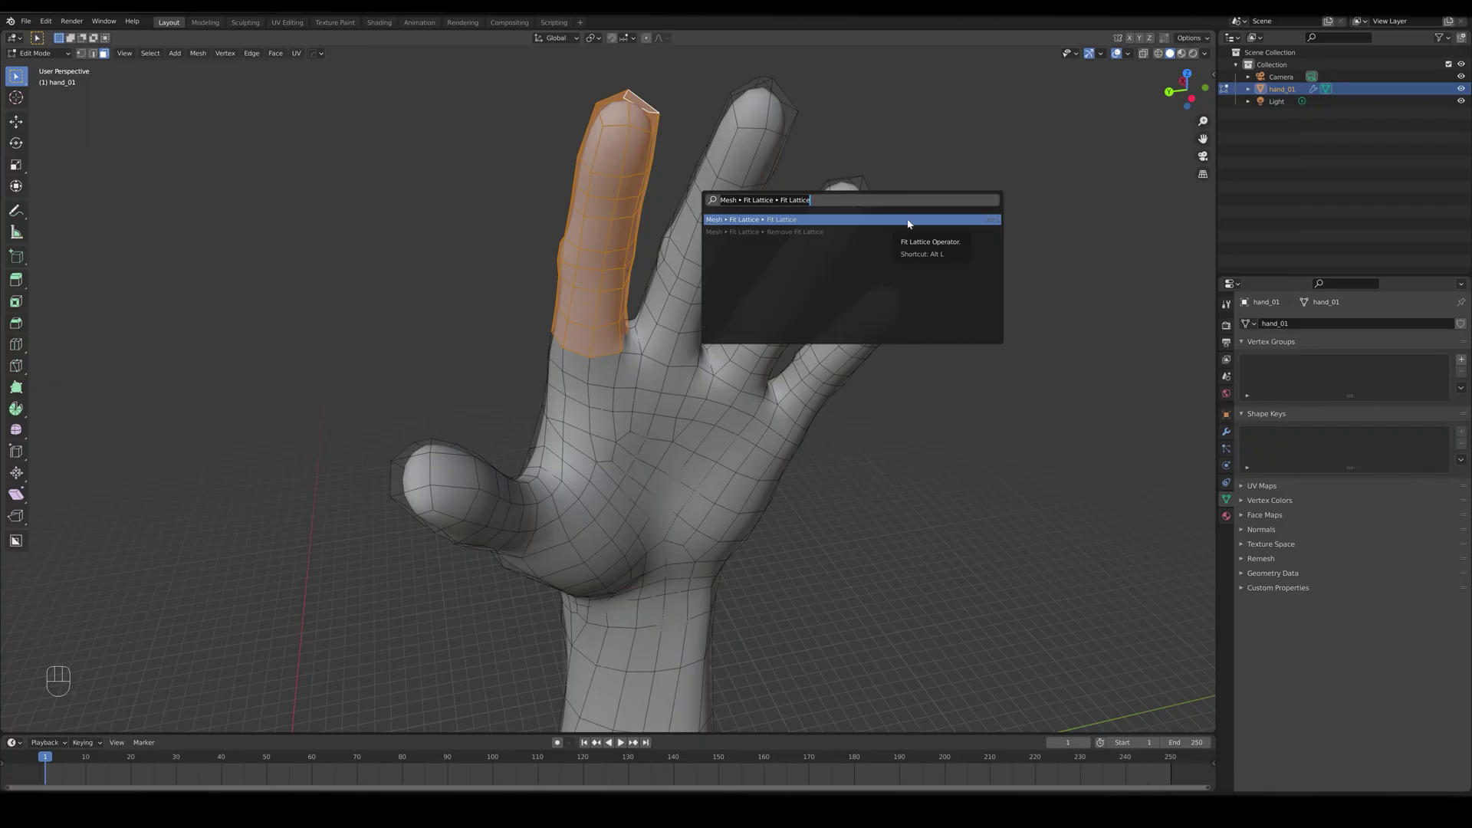
pyautogui.press('Return')
# Rotate the finger lattice 19 degrees, add subdivisions, and start moving its top points
pyautogui.moveTo(681, 357)
pyautogui.mouseDown(button='middle')
pyautogui.moveTo(840, 361)
pyautogui.moveTo(791, 370)
pyautogui.mouseUp(button='middle')
pyautogui.moveTo(104, 718); pyautogui.dragTo(121, 718)
pyautogui.moveTo(121, 651); pyautogui.dragTo(138, 666)
pyautogui.press('Tab')
pyautogui.moveTo(614, 89); pyautogui.dragTo(787, 211)
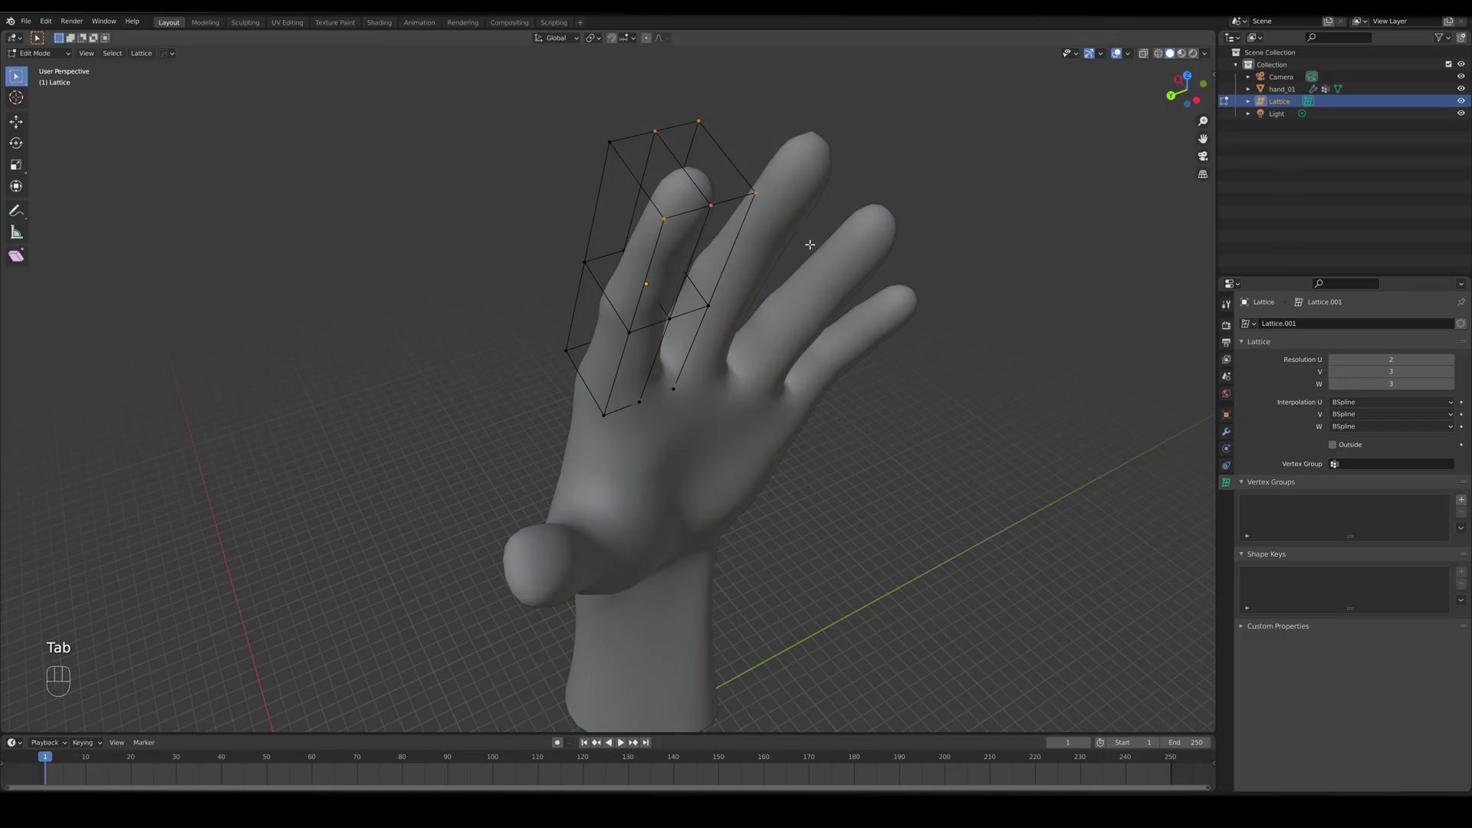
pyautogui.press('g')
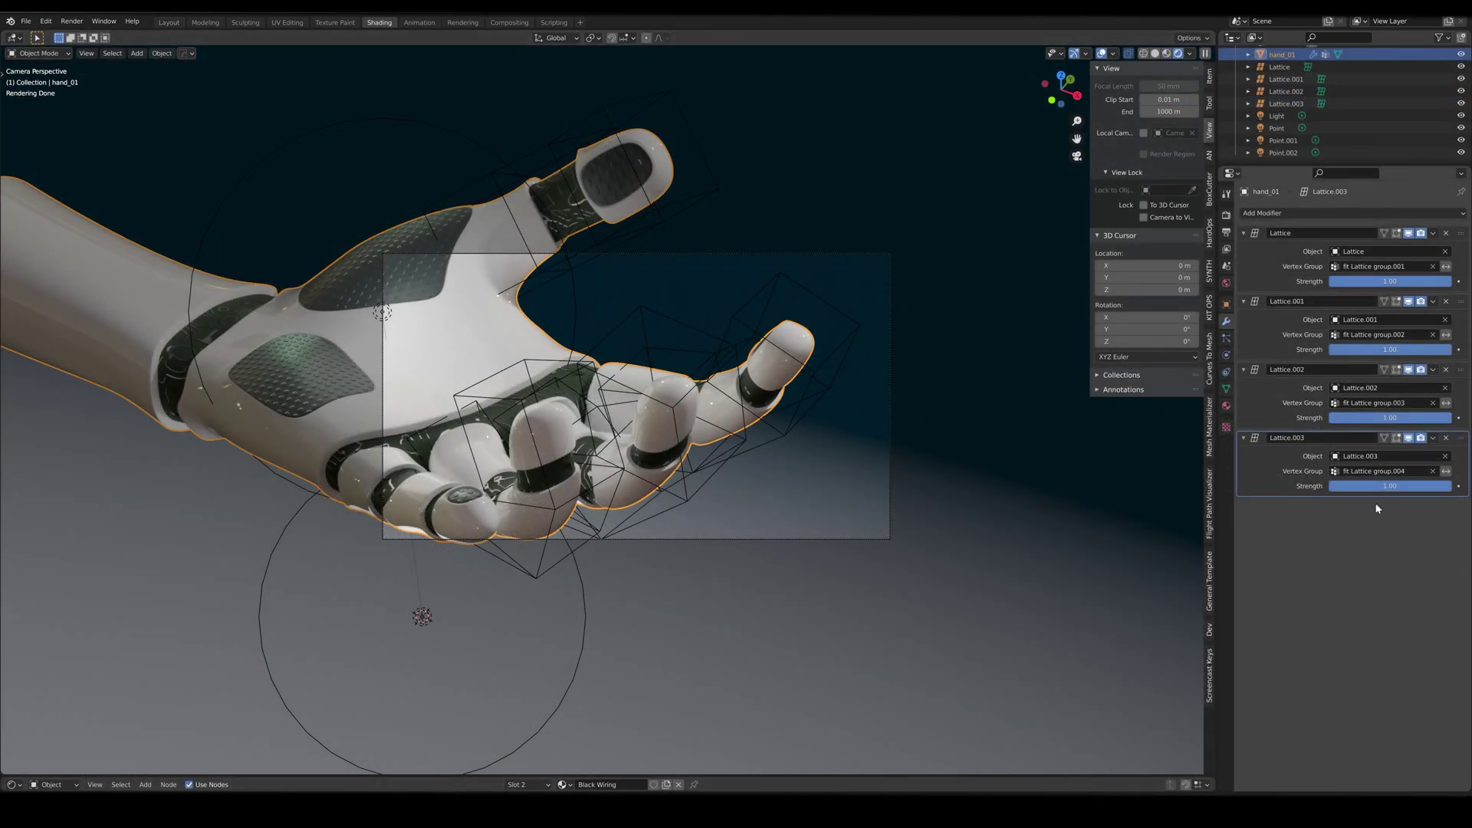
# Run Remove Fit Lattice on the fingertip lattice
pyautogui.click(1228, 391)
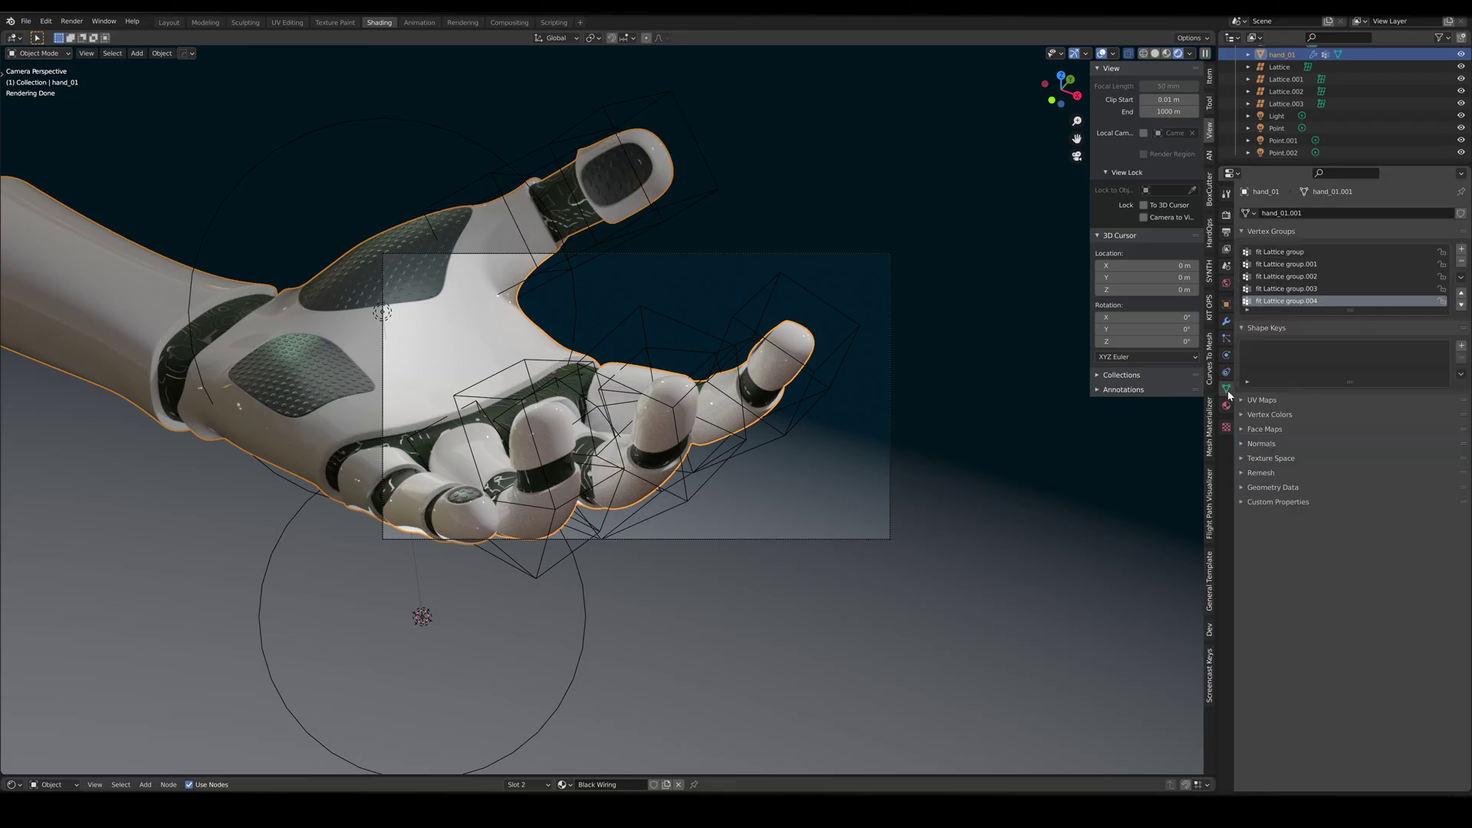
pyautogui.click(850, 328)
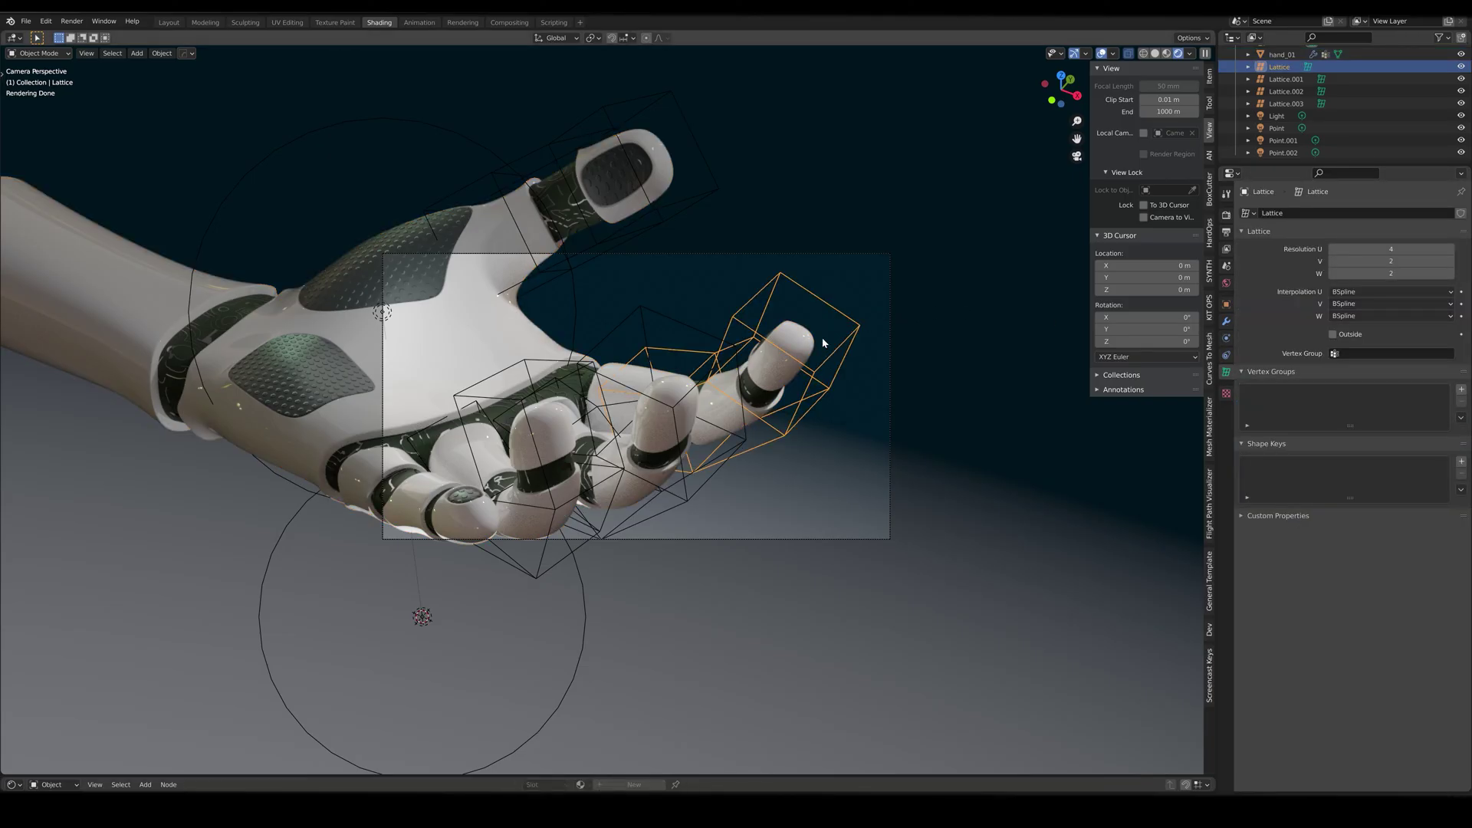
pyautogui.press('F3')
pyautogui.write('remove f')
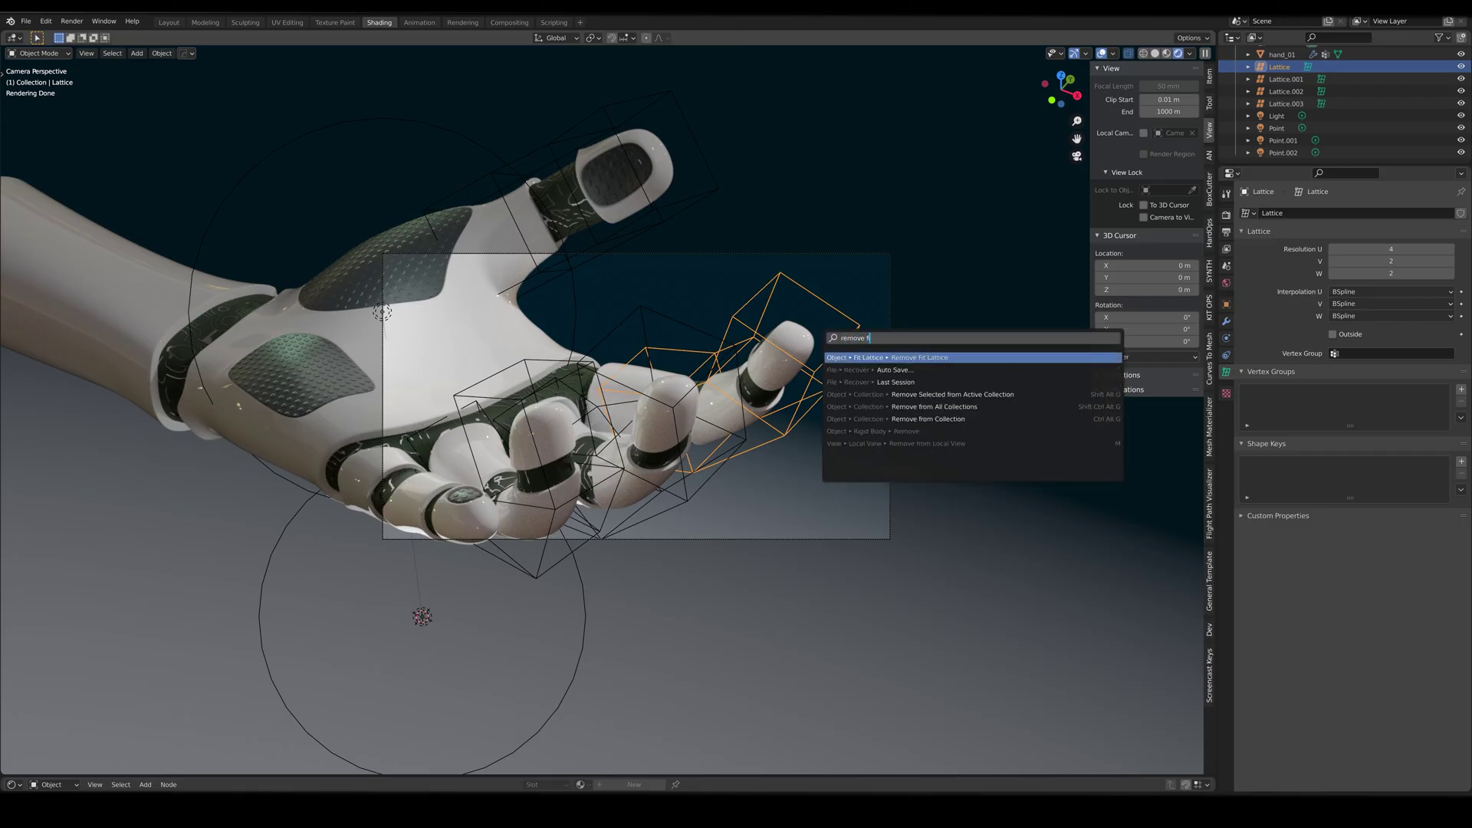
pyautogui.click(872, 357)
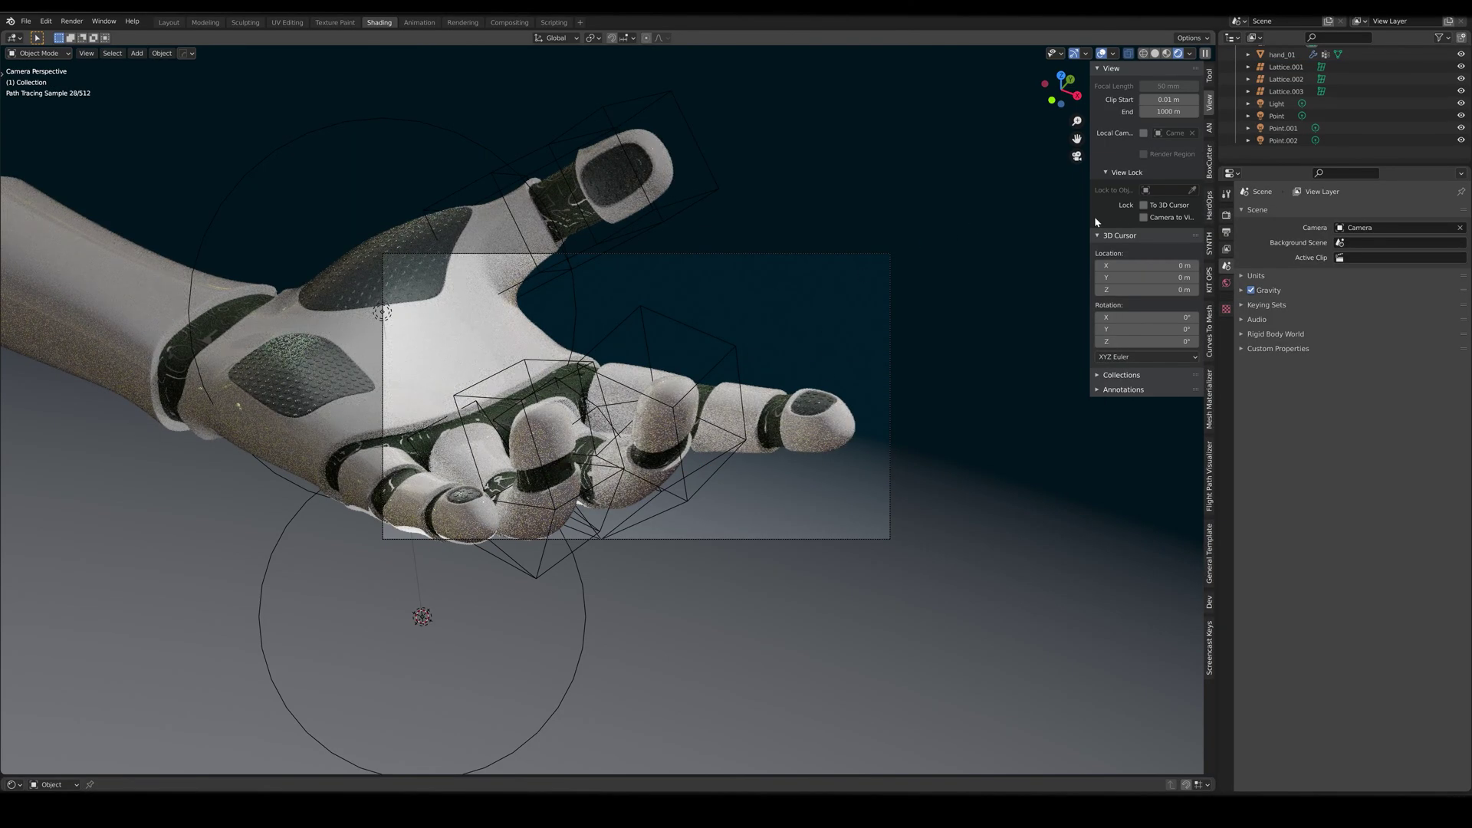
# Check the robot hand's remaining lattice modifiers and vertex groups
pyautogui.click(821, 425)
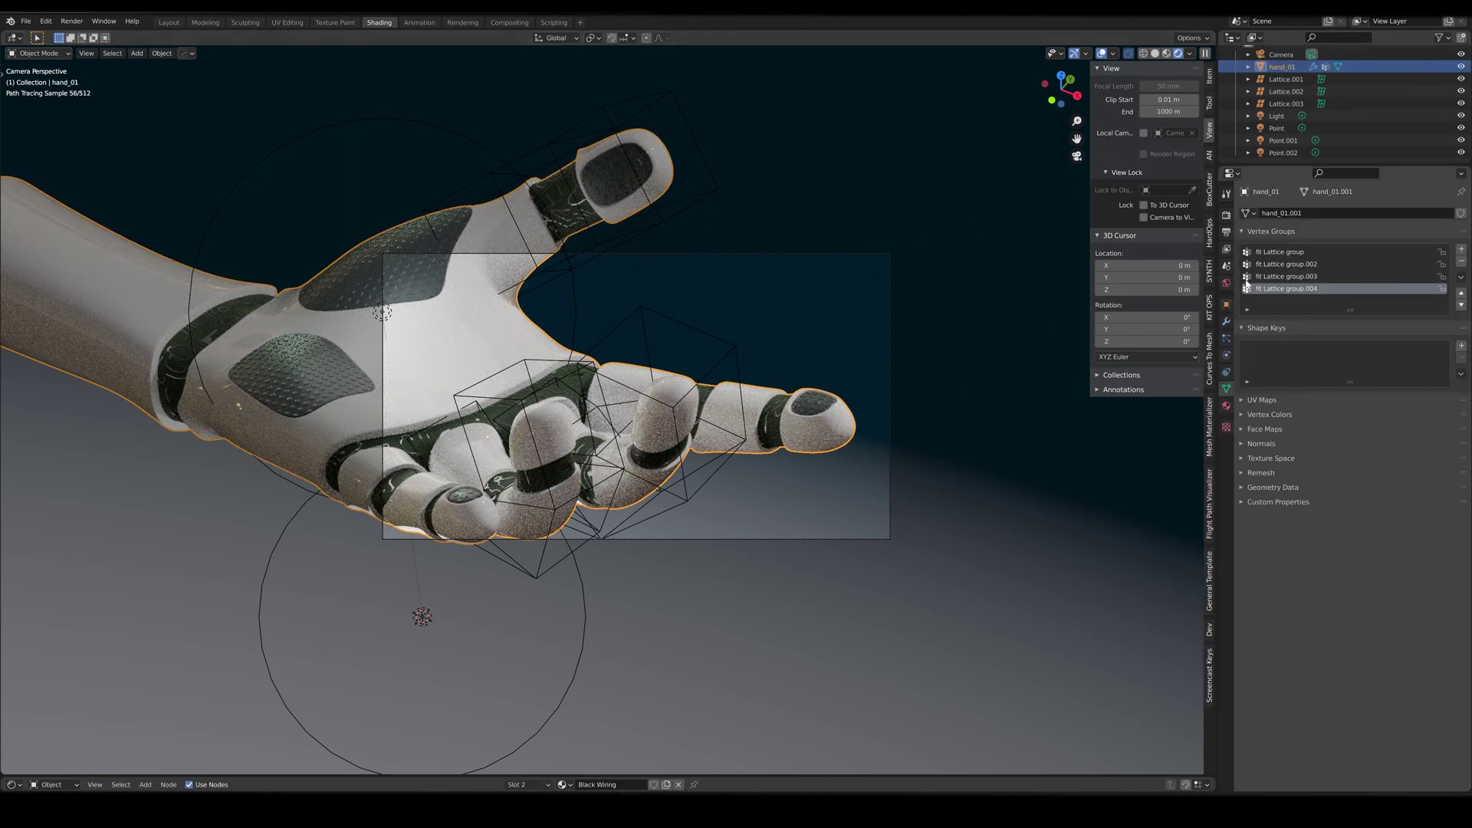
pyautogui.click(1227, 325)
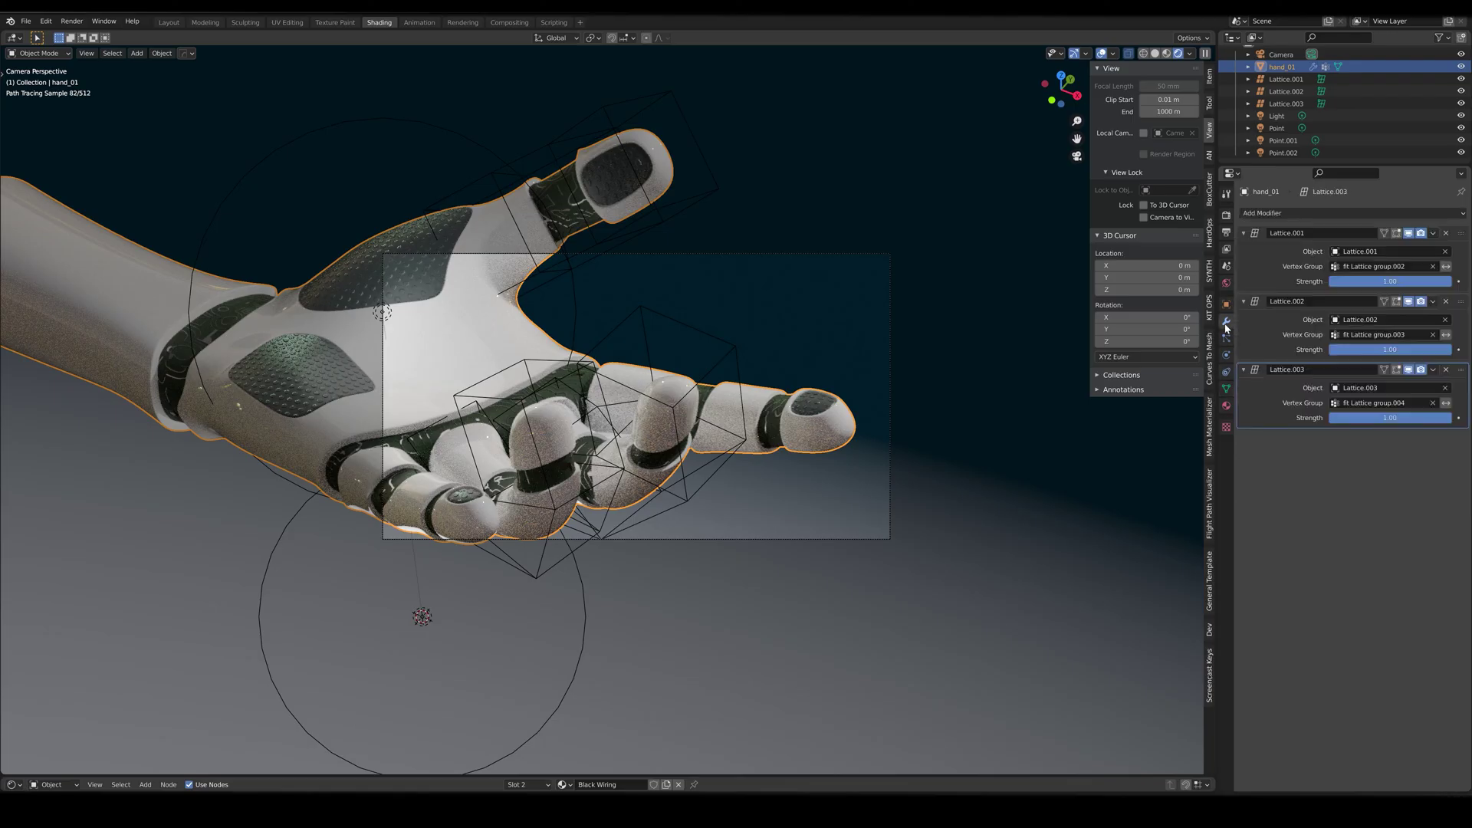
pyautogui.click(1226, 389)
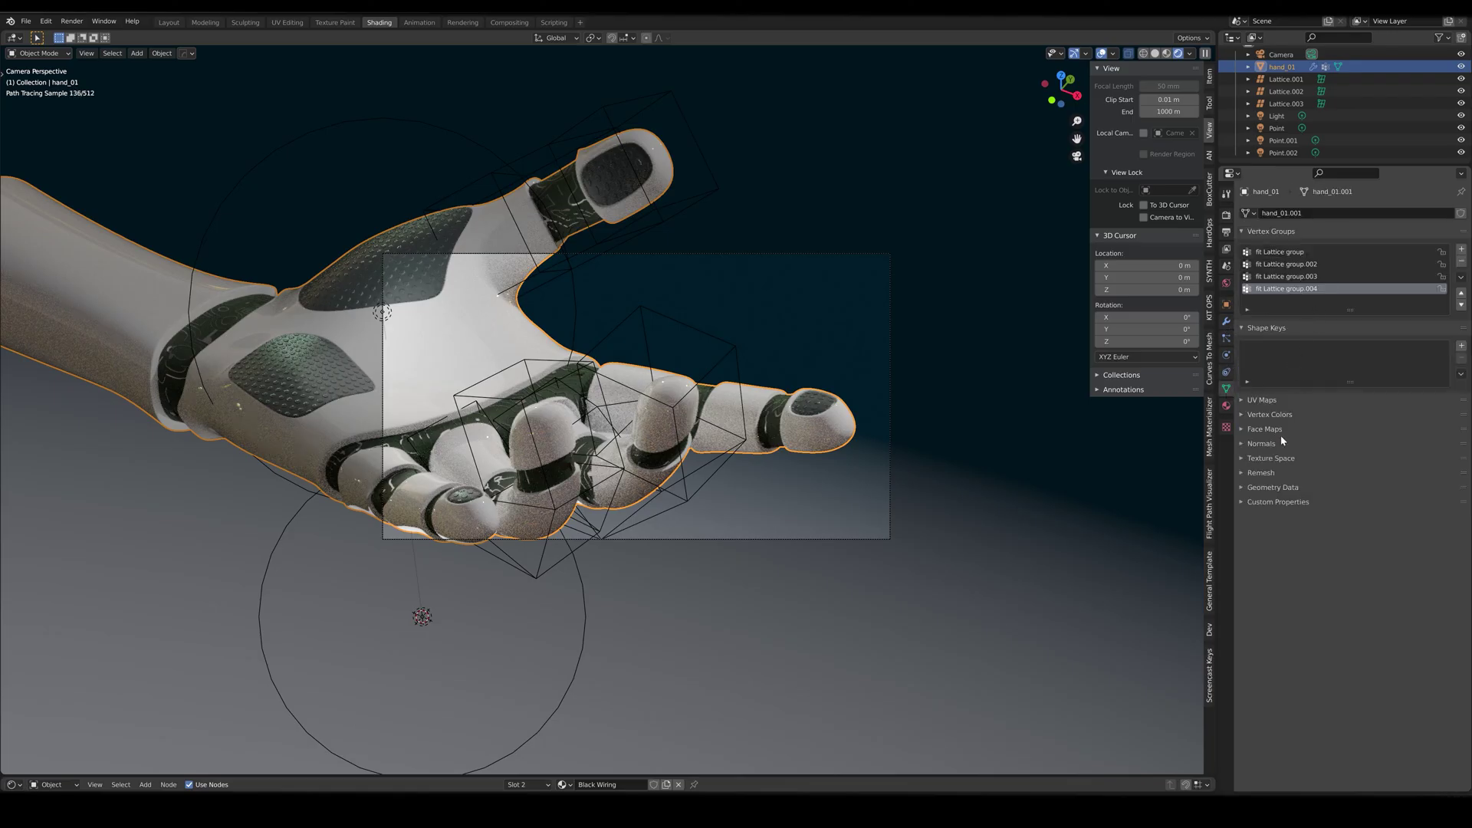
pyautogui.moveTo(806, 414)
pyautogui.mouseDown(button='middle')
pyautogui.moveTo(472, 390)
pyautogui.moveTo(670, 380)
pyautogui.moveTo(518, 323)
pyautogui.moveTo(449, 265)
pyautogui.mouseUp(button='middle')
pyautogui.scroll(2, 518, 391)
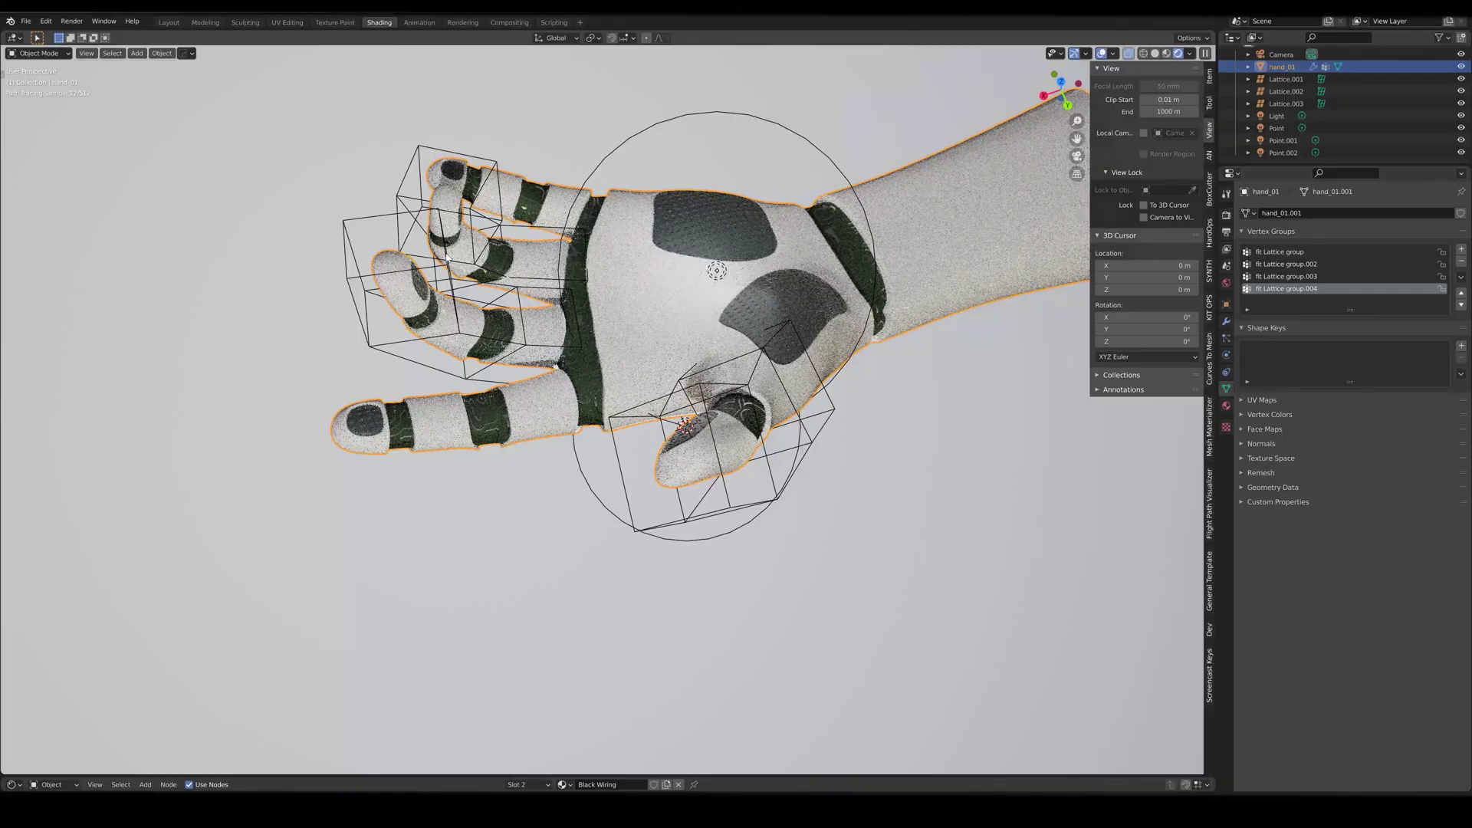
pyautogui.click(398, 230)
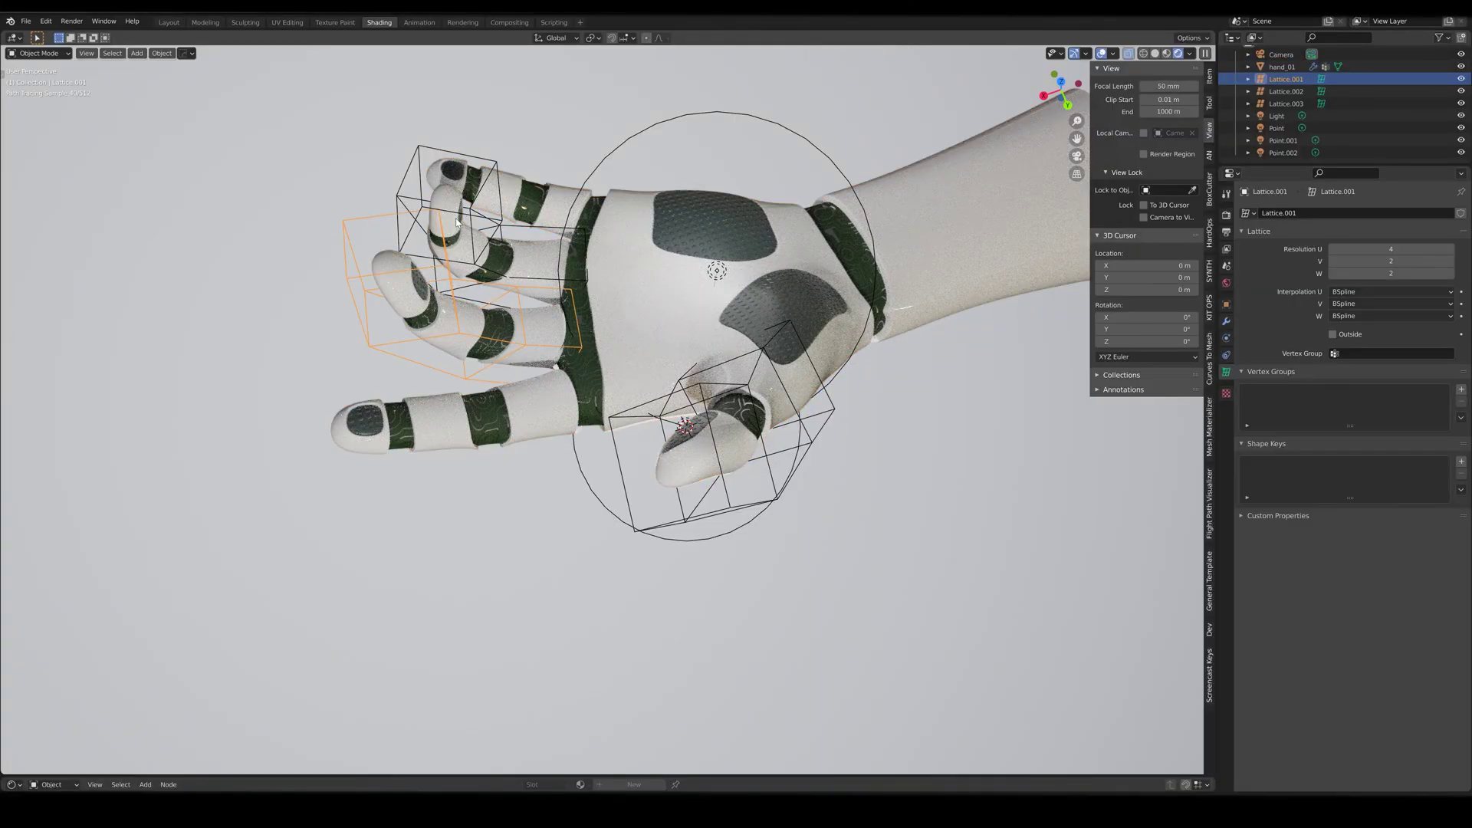
pyautogui.moveTo(507, 265); pyautogui.dragTo(713, 392, button='middle')
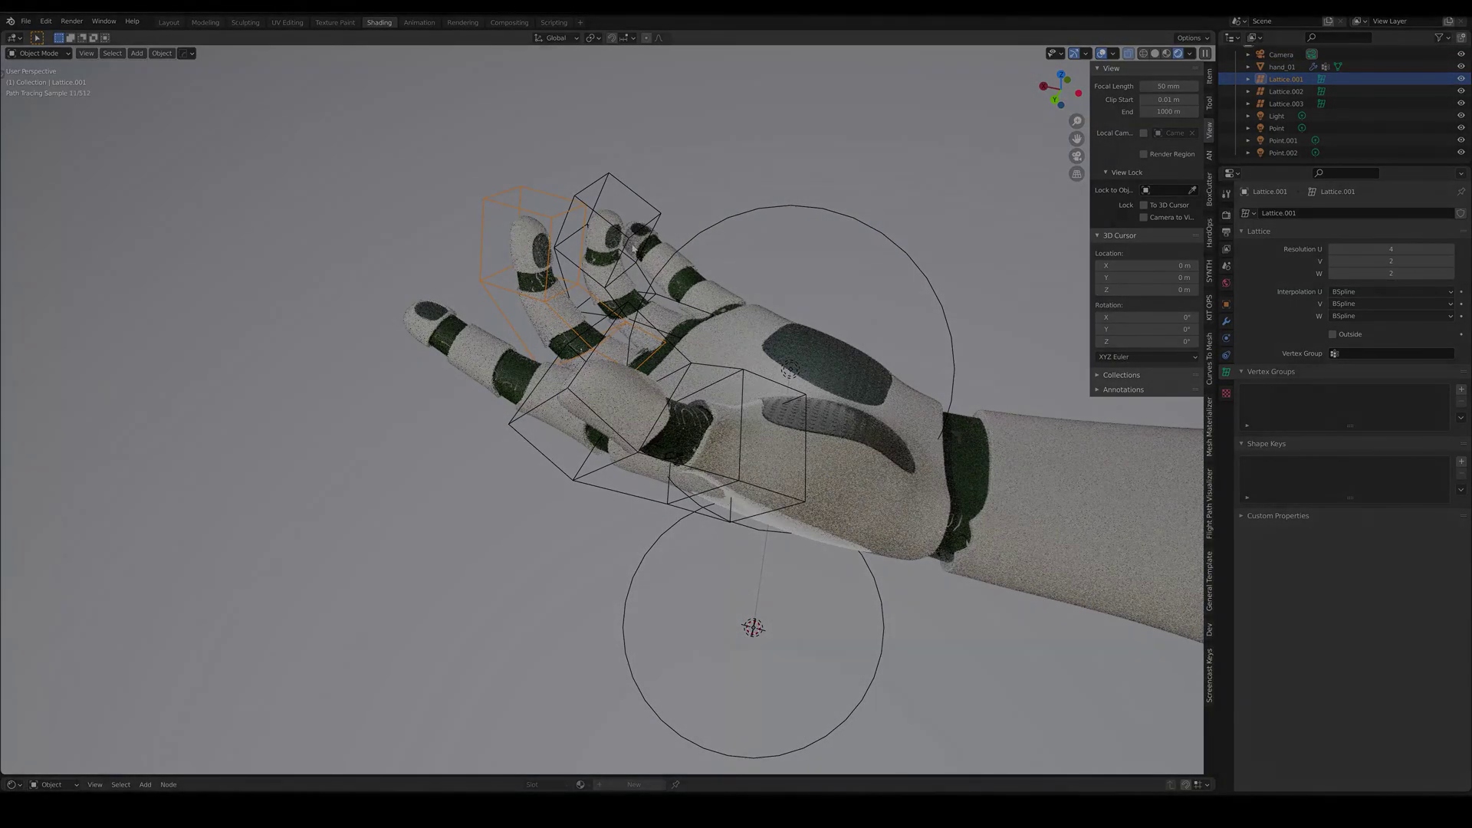